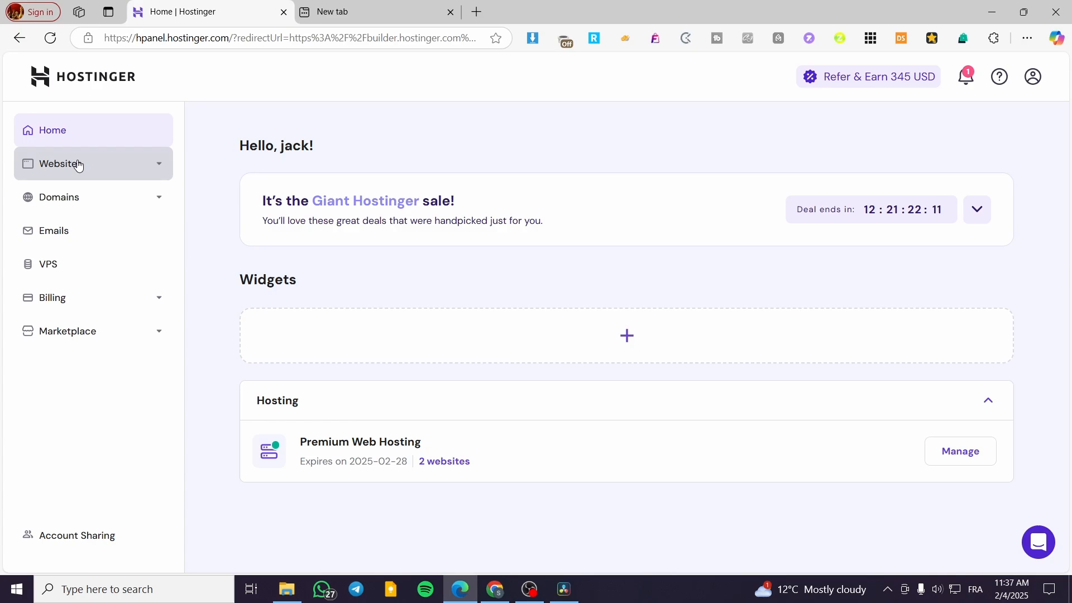
# Open the list of websites in the hosting account.
pyautogui.rightClick(54, 172)
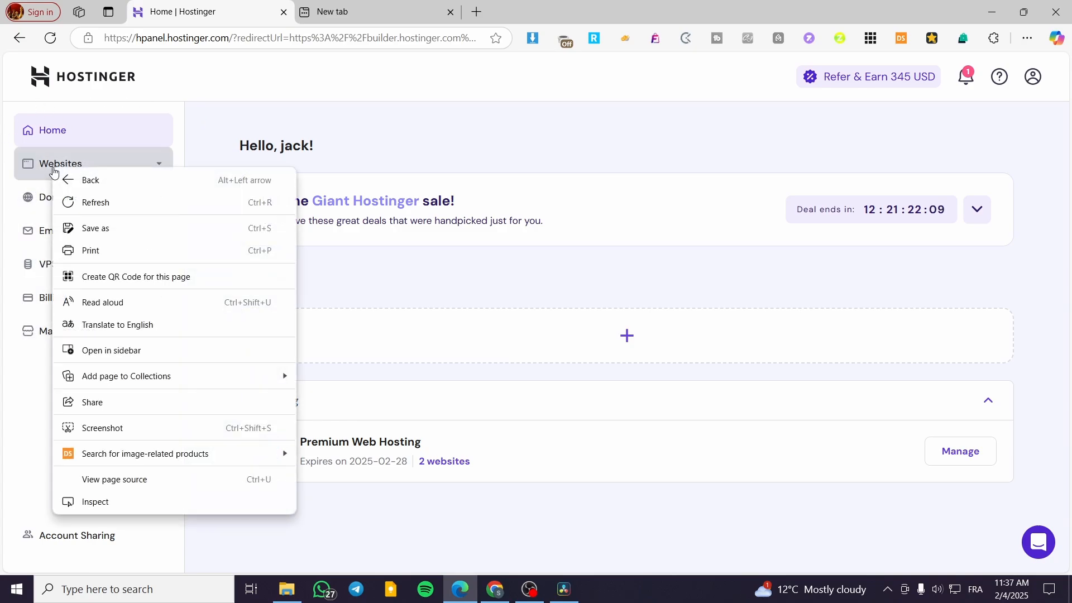
pyautogui.click(46, 166)
pyautogui.click(45, 165)
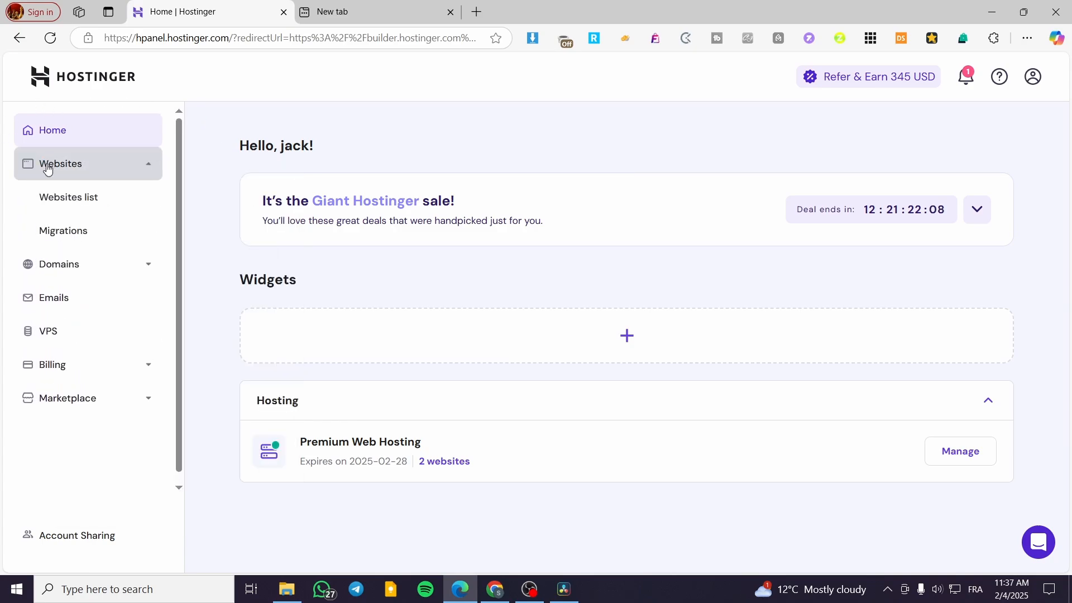
pyautogui.click(53, 204)
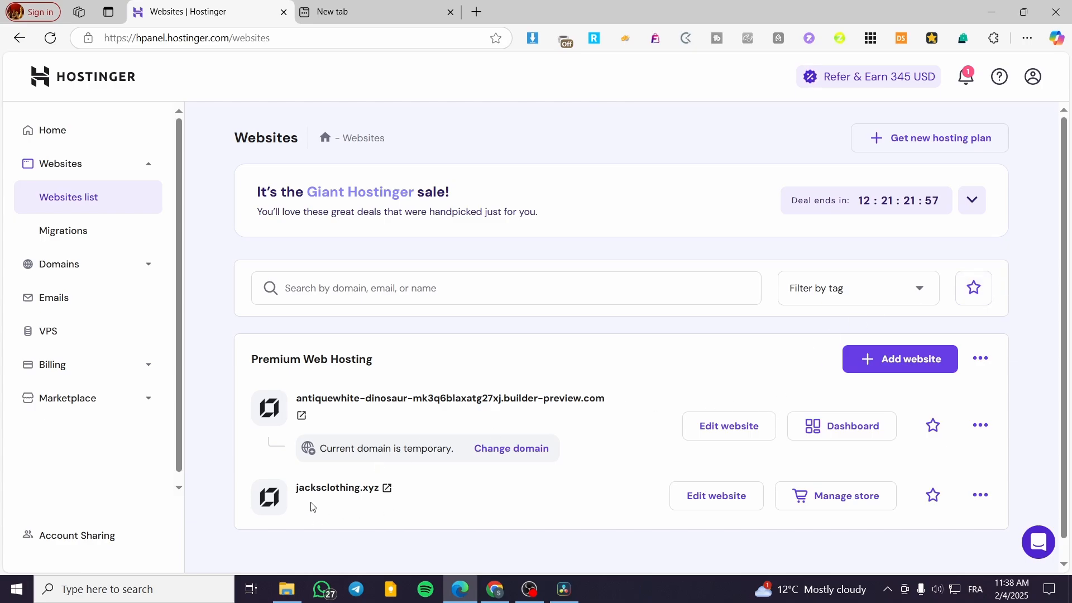
# Open the jacksclothing.xyz website for editing in the website builder.
pyautogui.scroll(-1, 315, 496)
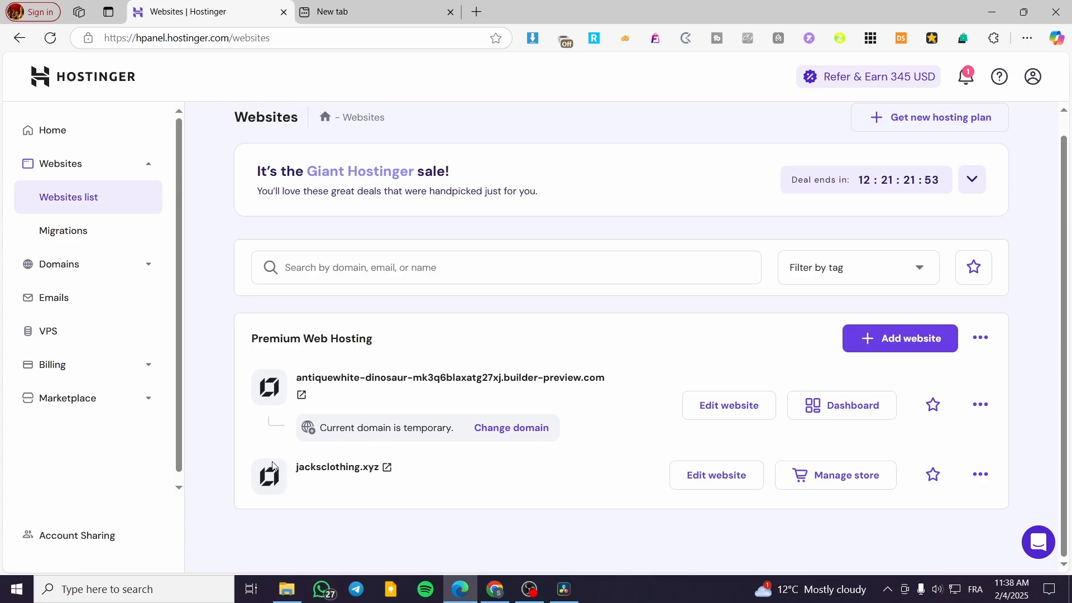
pyautogui.click(912, 339)
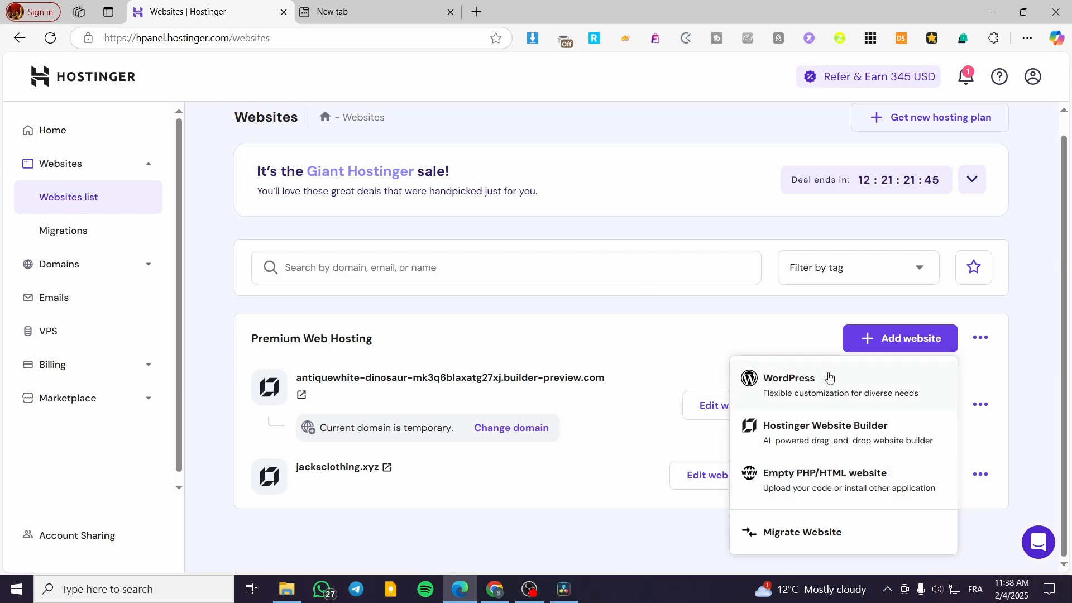
pyautogui.click(706, 475)
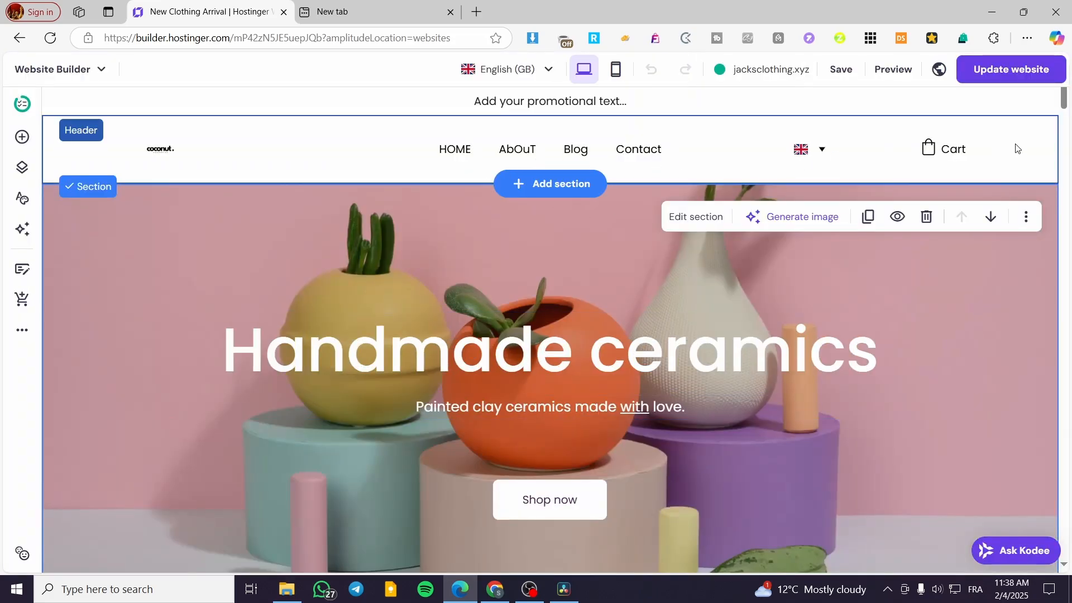
# Select the site header and open the management of the website's pages and navigation.
pyautogui.click(692, 156)
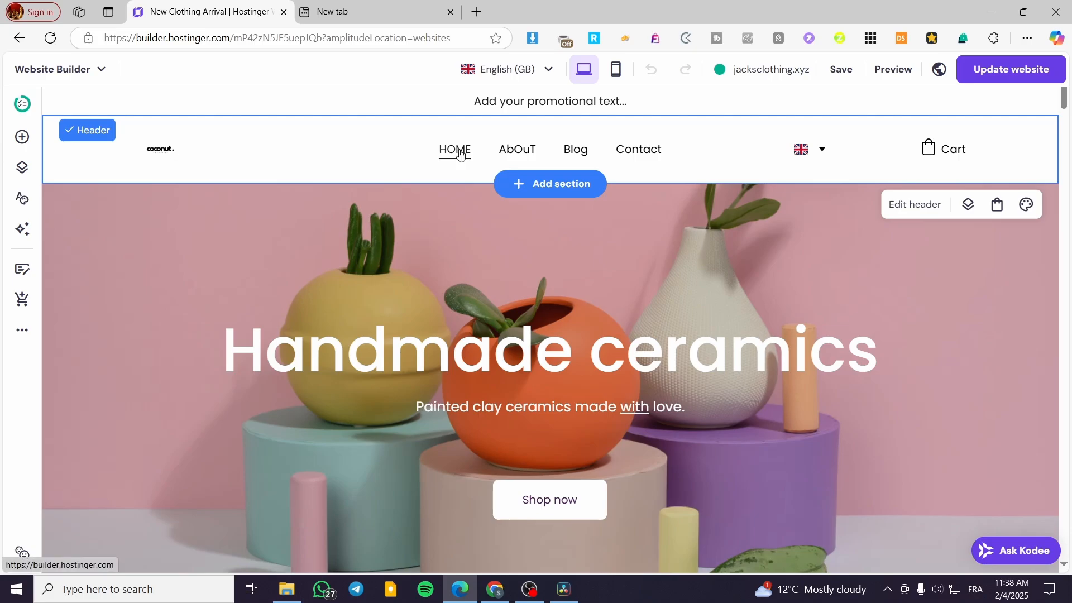
pyautogui.click(968, 206)
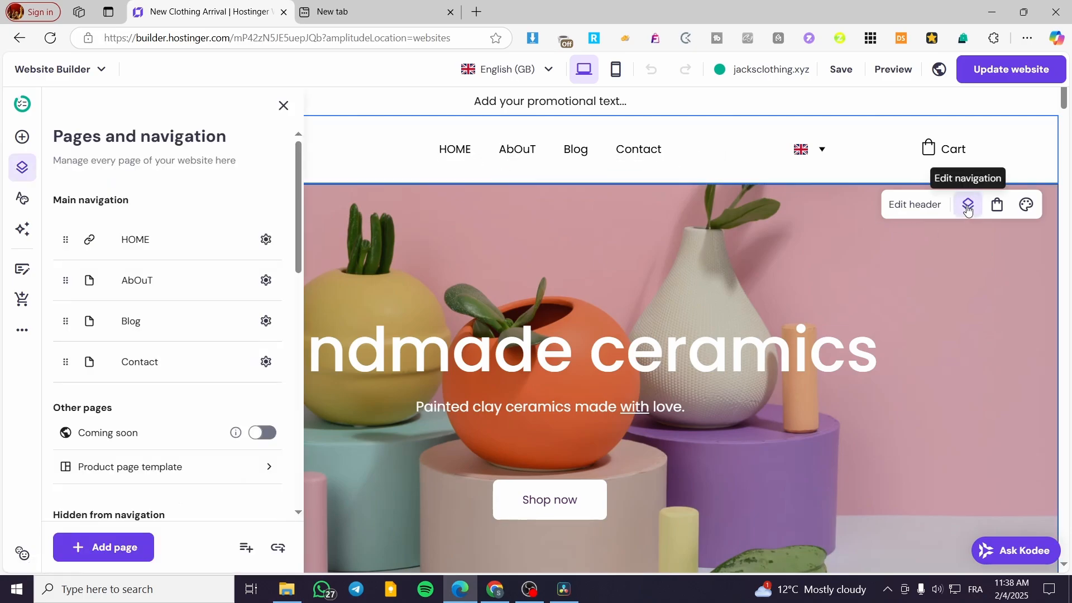
pyautogui.click(284, 105)
pyautogui.click(11, 171)
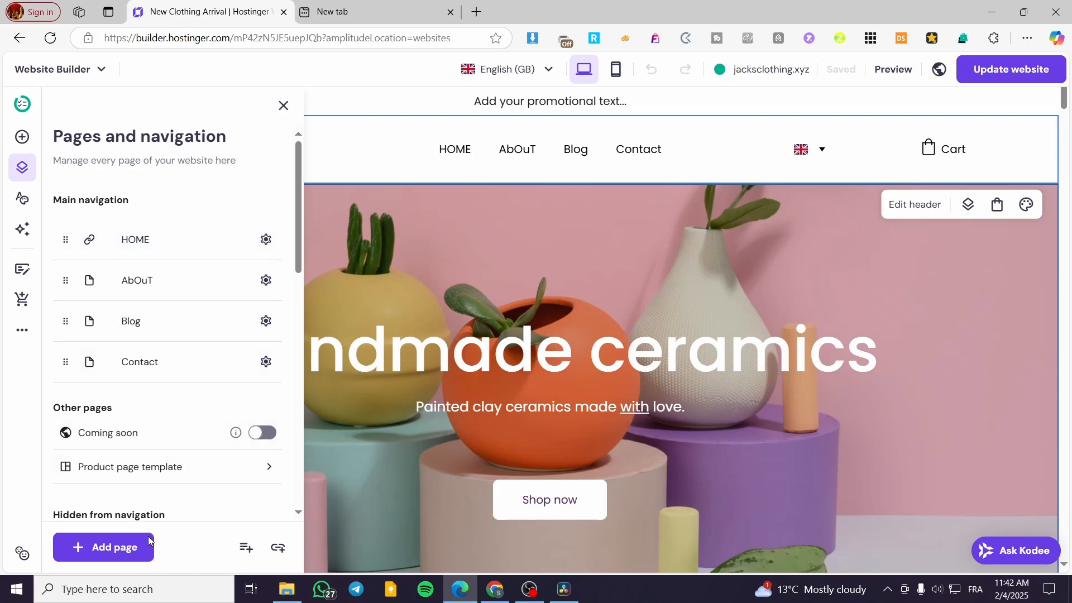
# Add a new empty page and name it Test1 in the navigation.
pyautogui.click(109, 556)
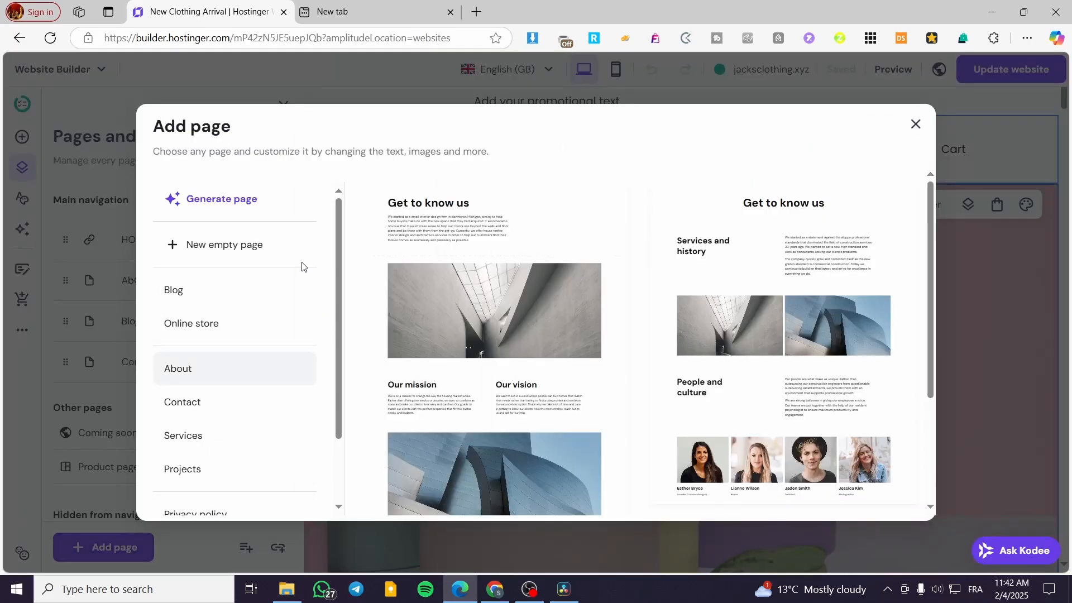
pyautogui.click(263, 252)
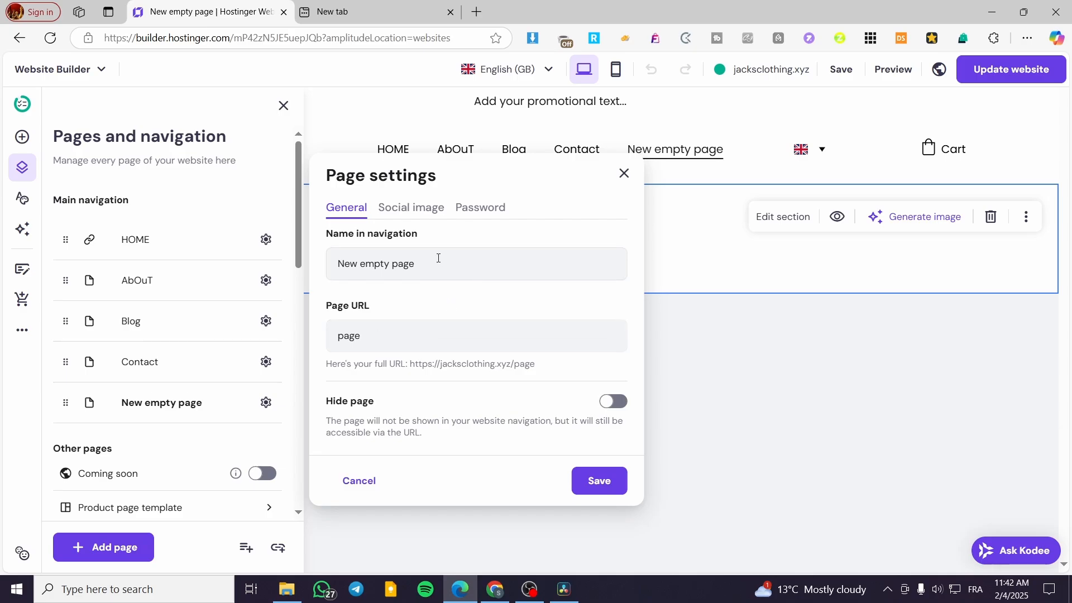
pyautogui.moveTo(439, 258); pyautogui.dragTo(322, 265)
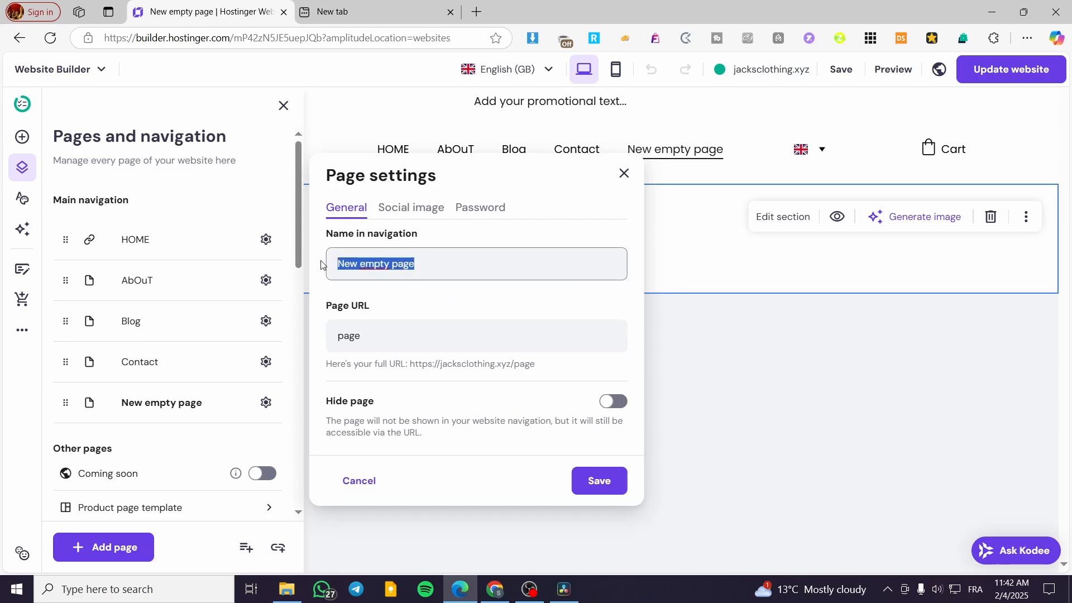
pyautogui.write('TEst')
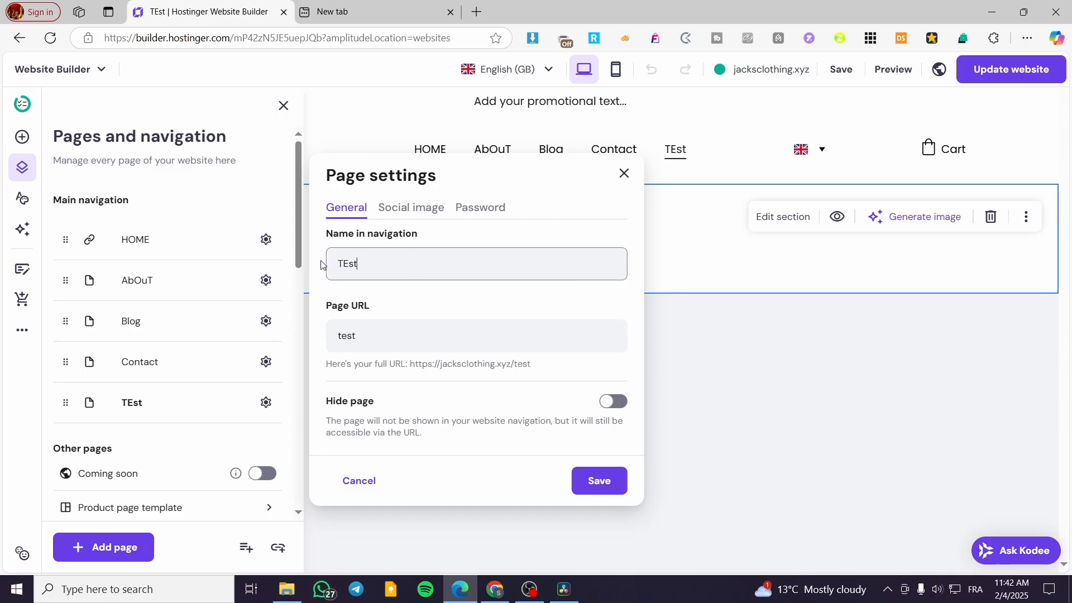
pyautogui.press('BackSpace')
pyautogui.press('BackSpace')
pyautogui.press('BackSpace')
pyautogui.write('es')
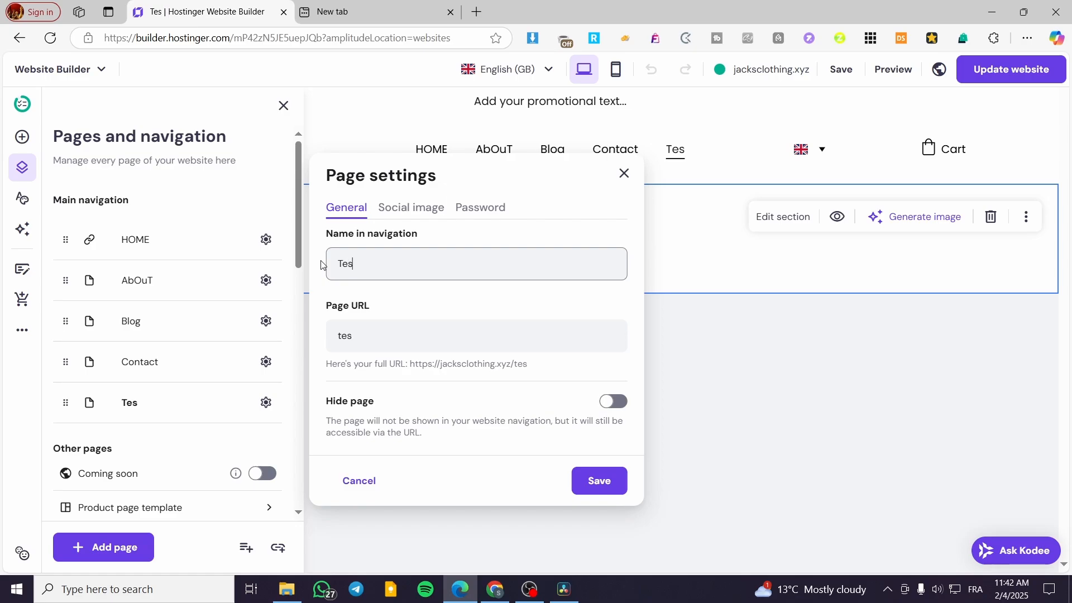
pyautogui.write('t1')
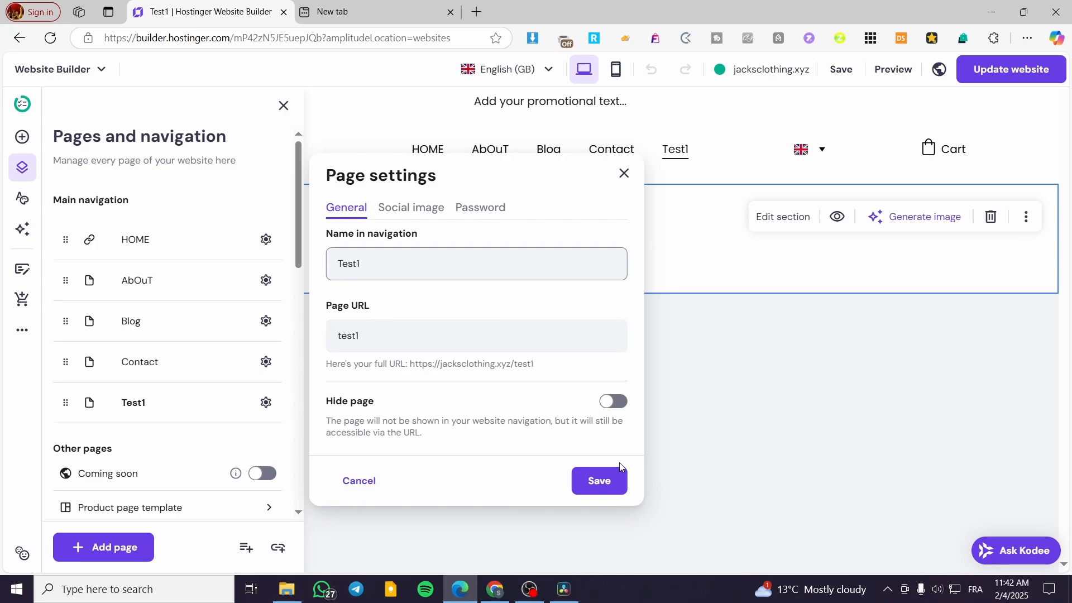
# Review the Test1 page's social image and password options and save the page settings.
pyautogui.click(418, 213)
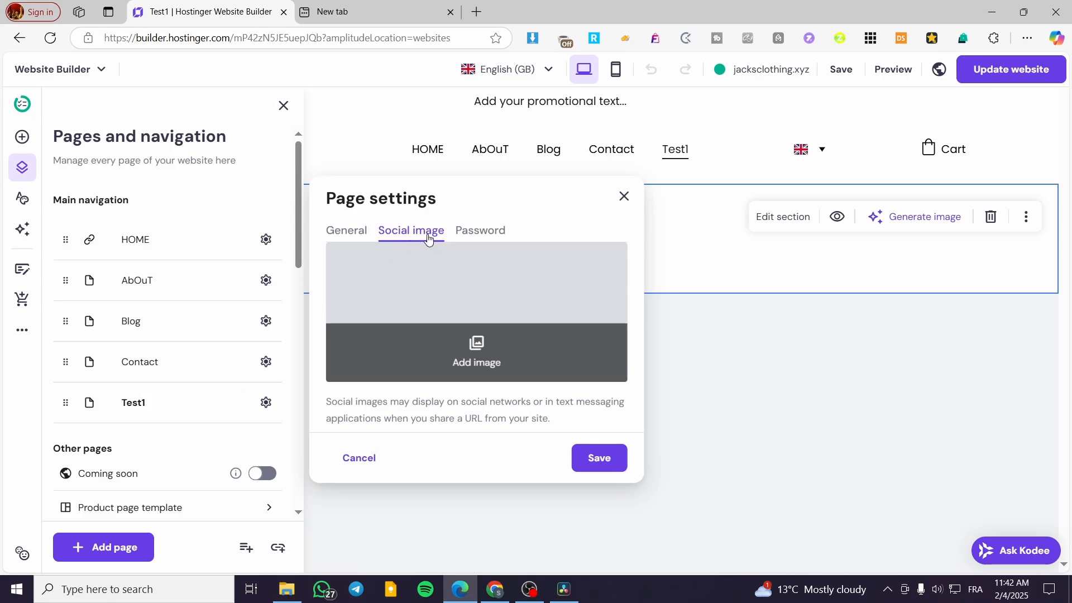
pyautogui.click(484, 237)
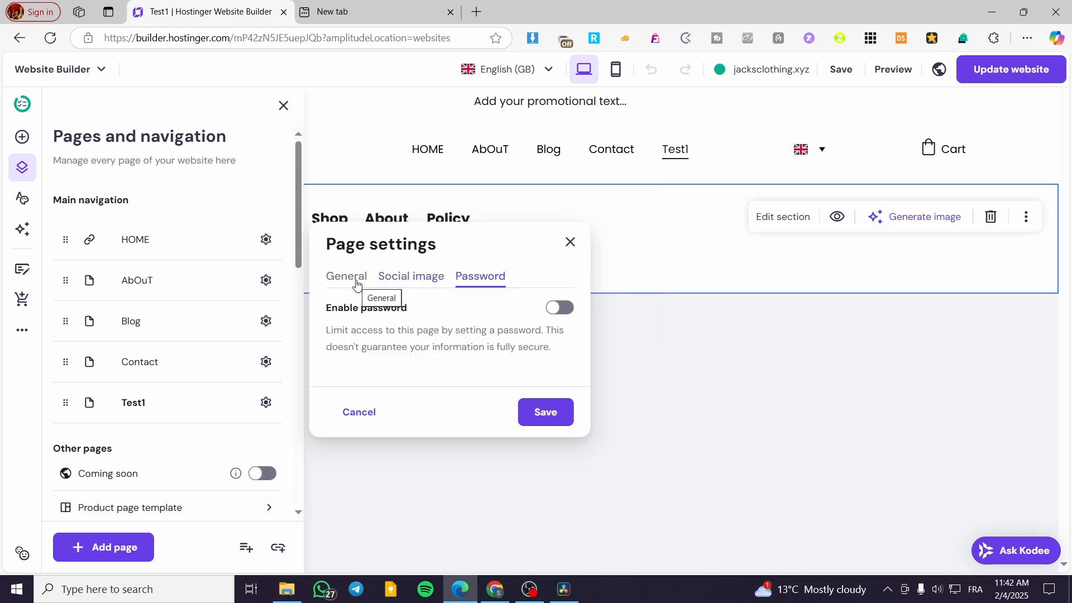
pyautogui.click(344, 280)
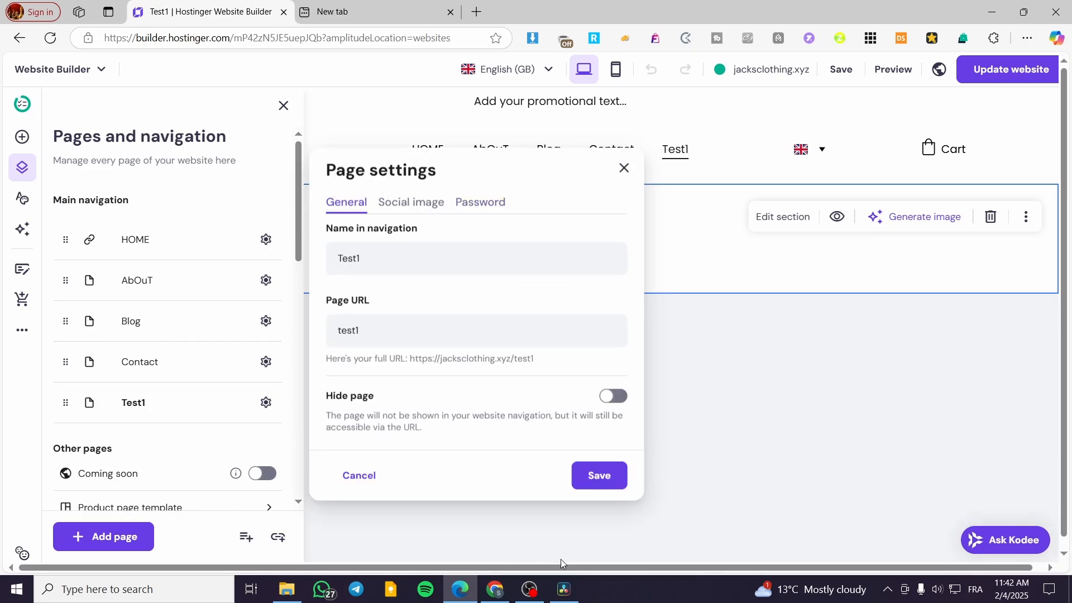
pyautogui.click(598, 474)
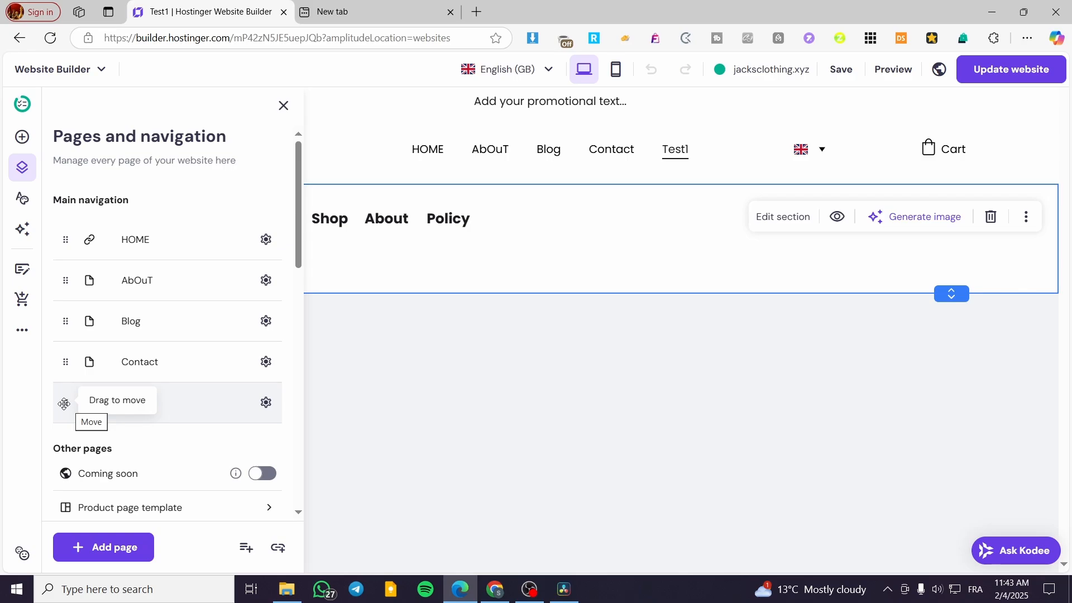
# Nest the Test1 page under Blog in the main navigation and close the page management.
pyautogui.moveTo(64, 403); pyautogui.dragTo(61, 402)
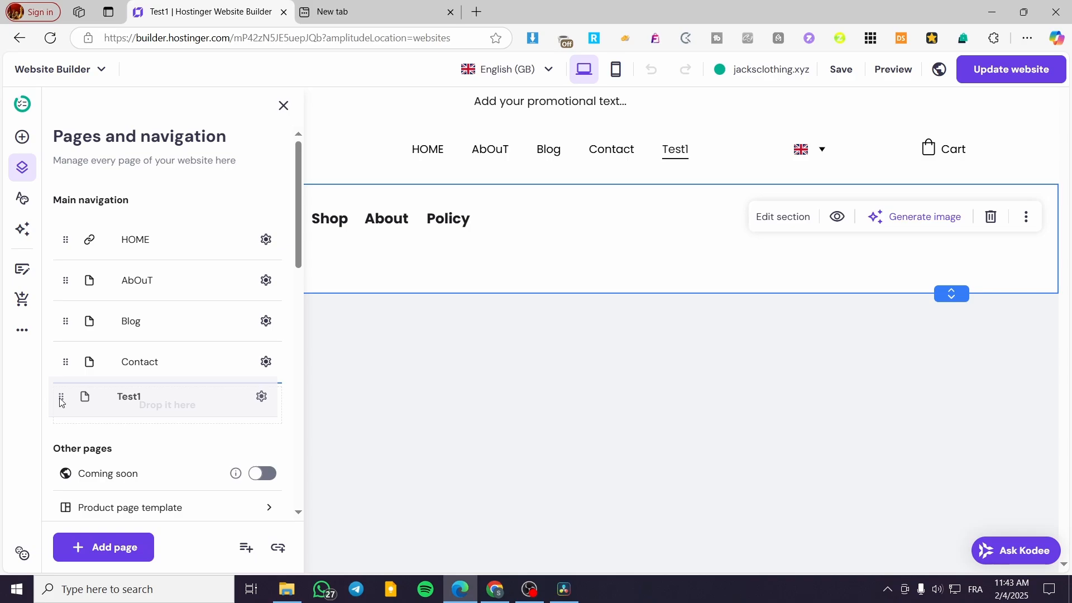
pyautogui.moveTo(61, 402); pyautogui.dragTo(63, 333)
pyautogui.moveTo(64, 352); pyautogui.dragTo(67, 343)
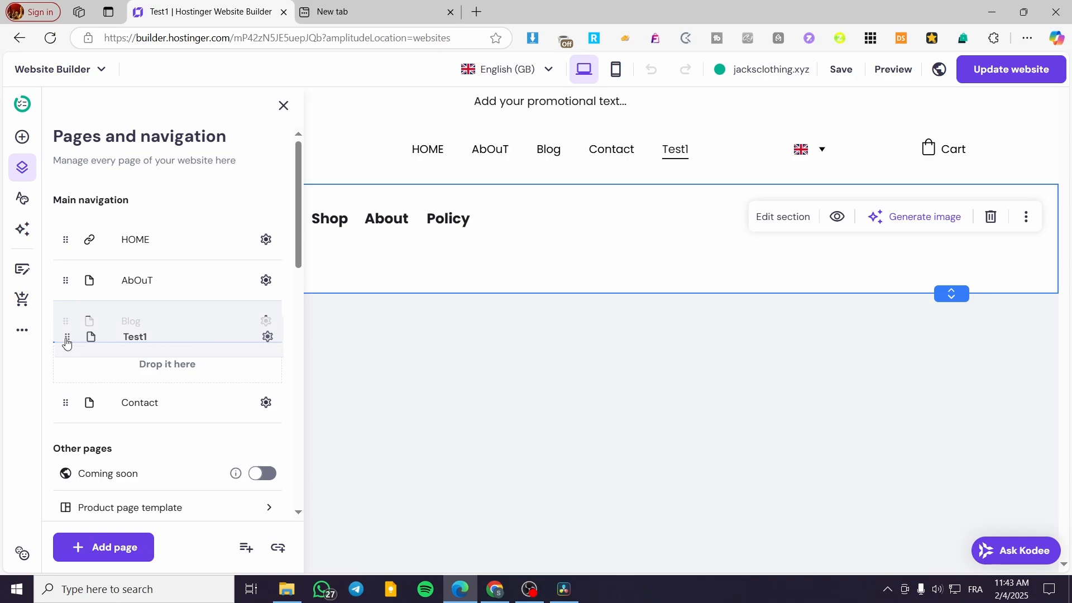
pyautogui.moveTo(67, 343); pyautogui.dragTo(155, 339)
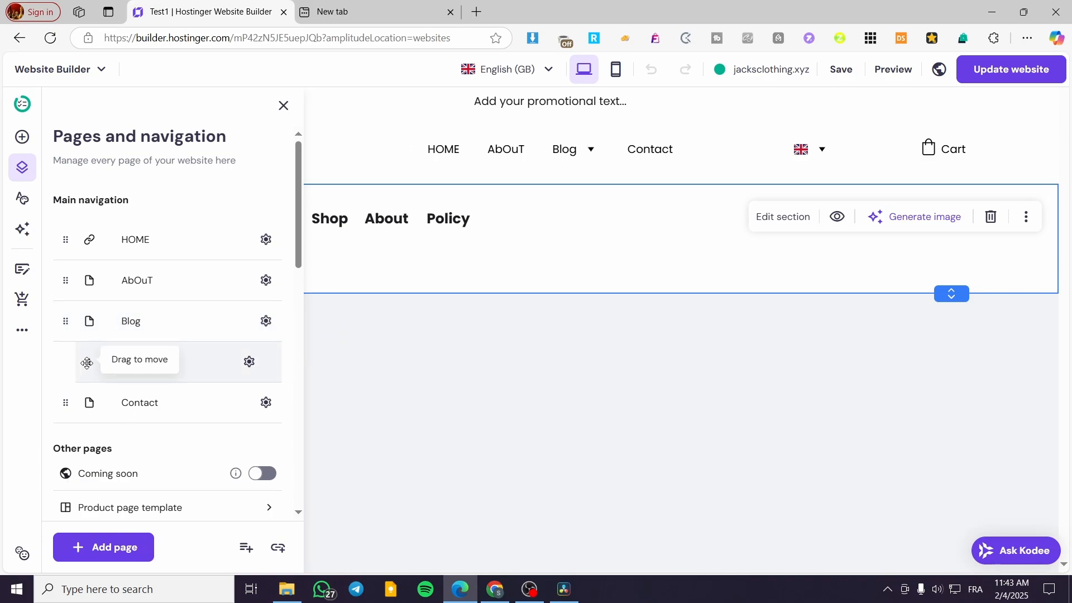
pyautogui.moveTo(87, 364); pyautogui.dragTo(155, 346)
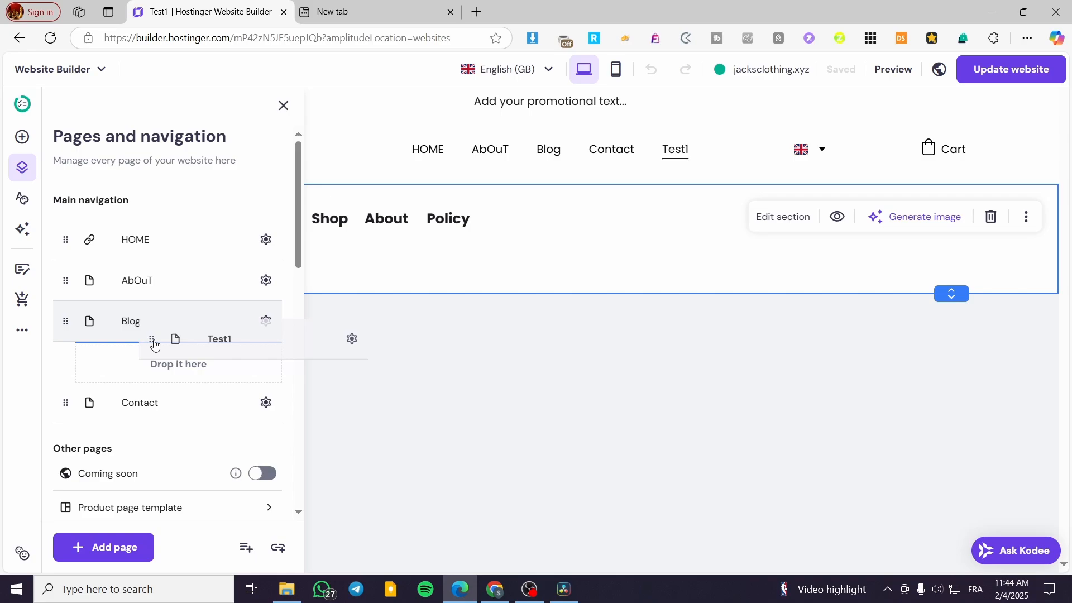
pyautogui.moveTo(154, 345); pyautogui.dragTo(153, 345)
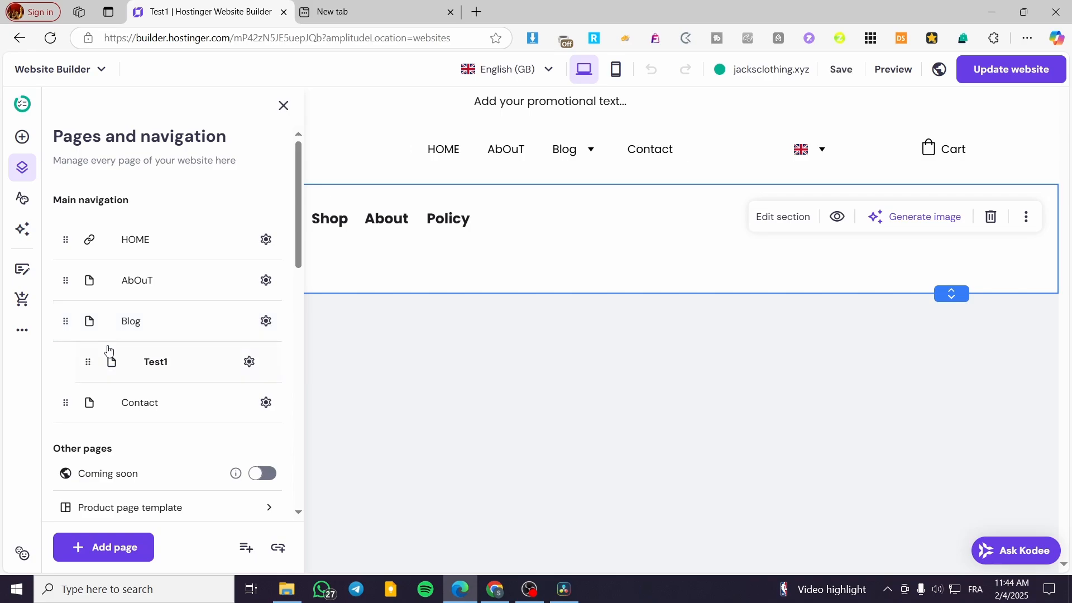
pyautogui.moveTo(592, 150)
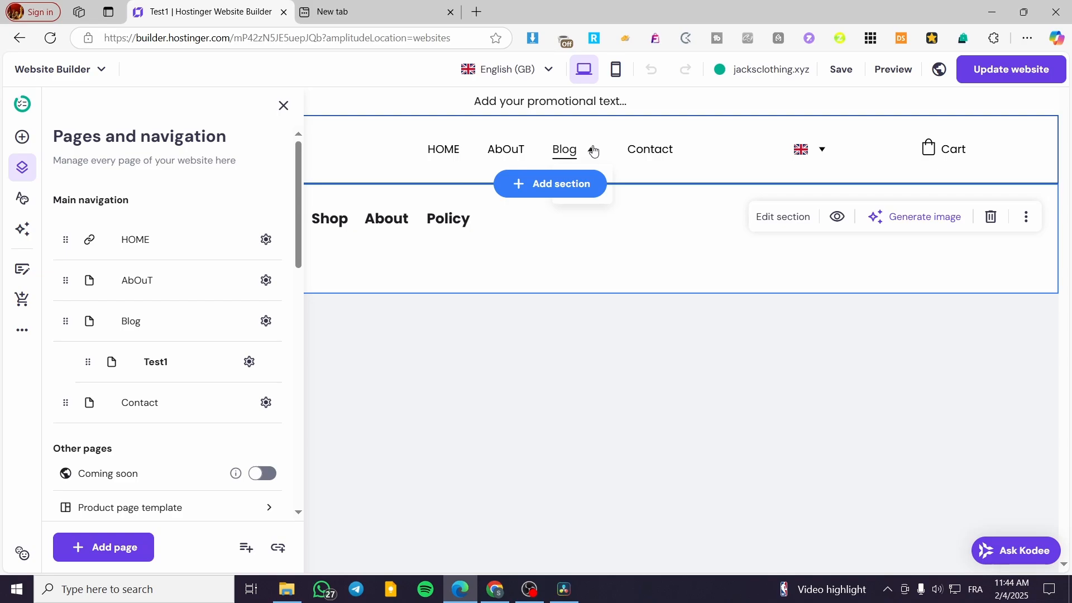
pyautogui.click(283, 106)
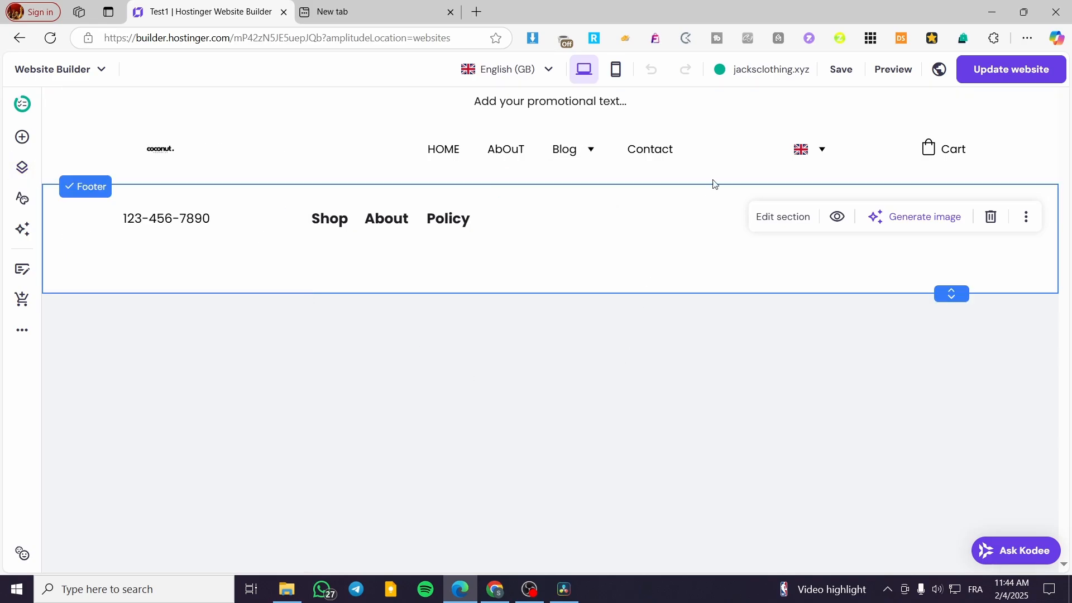
# Add a blank section between the header and footer of the Test1 page.
pyautogui.moveTo(598, 152)
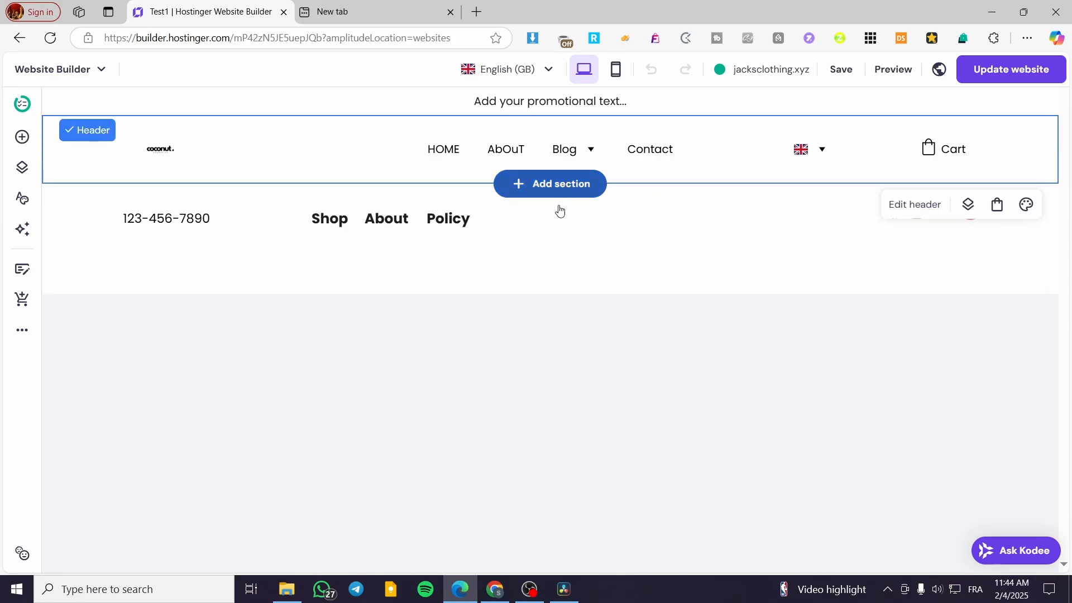
pyautogui.click(558, 185)
pyautogui.click(278, 248)
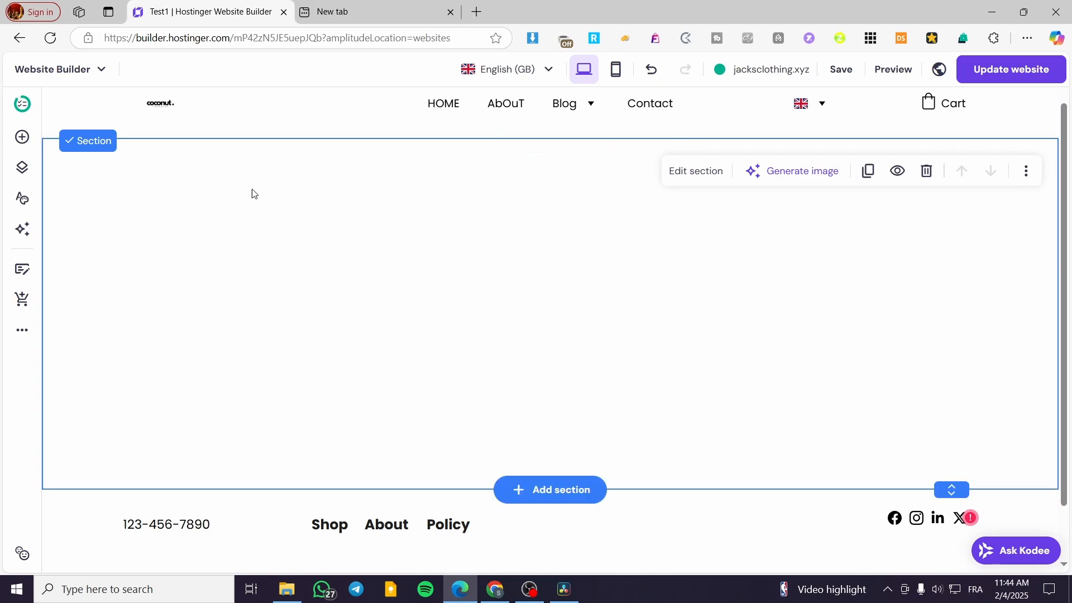
# Add a new dropdown item to the main navigation.
pyautogui.click(22, 165)
pyautogui.scroll(-2, 201, 332)
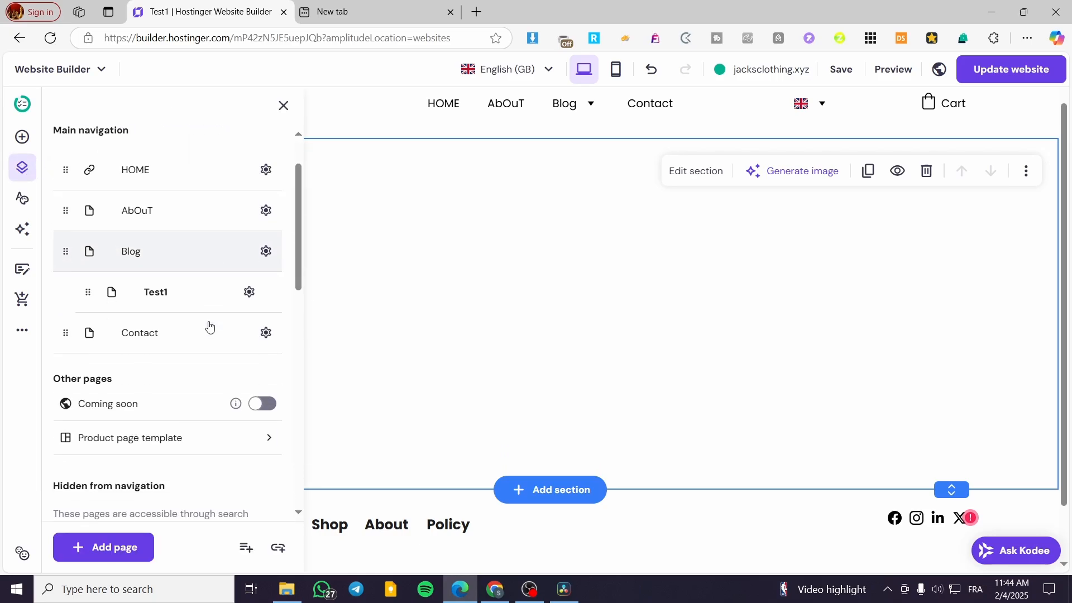
pyautogui.click(246, 548)
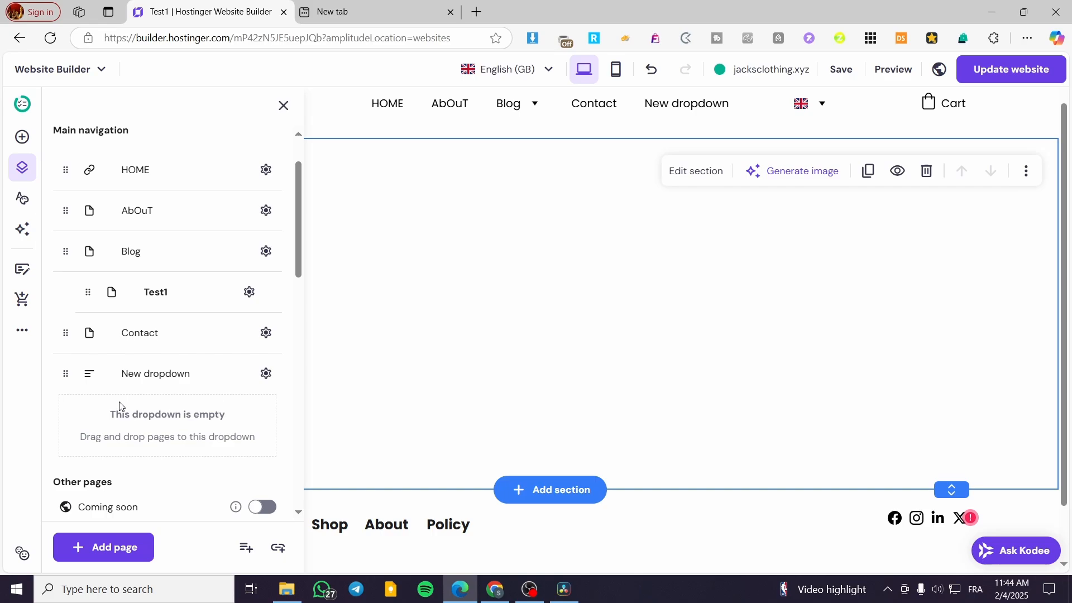
# Move the Sustainability page from the pages hidden from navigation into the empty New dropdown item.
pyautogui.scroll(-3, 120, 406)
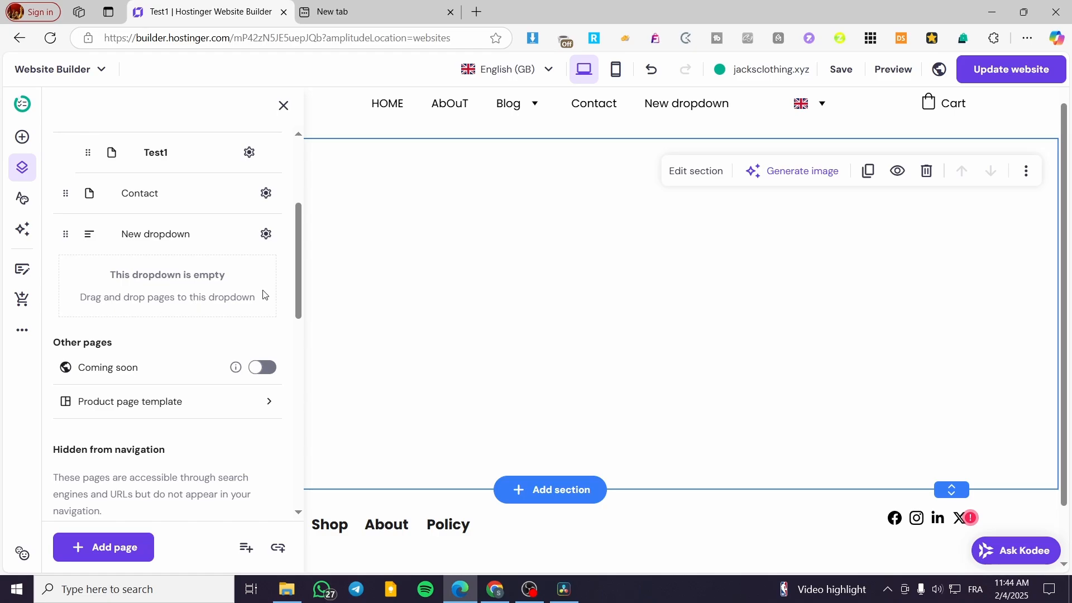
pyautogui.scroll(4, 263, 291)
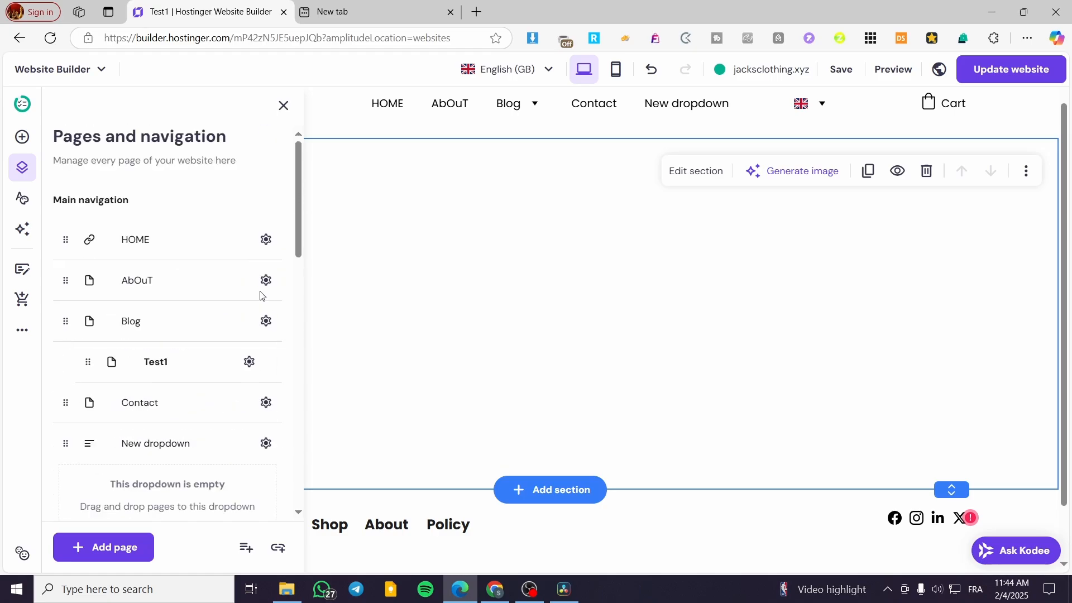
pyautogui.scroll(-1, 257, 298)
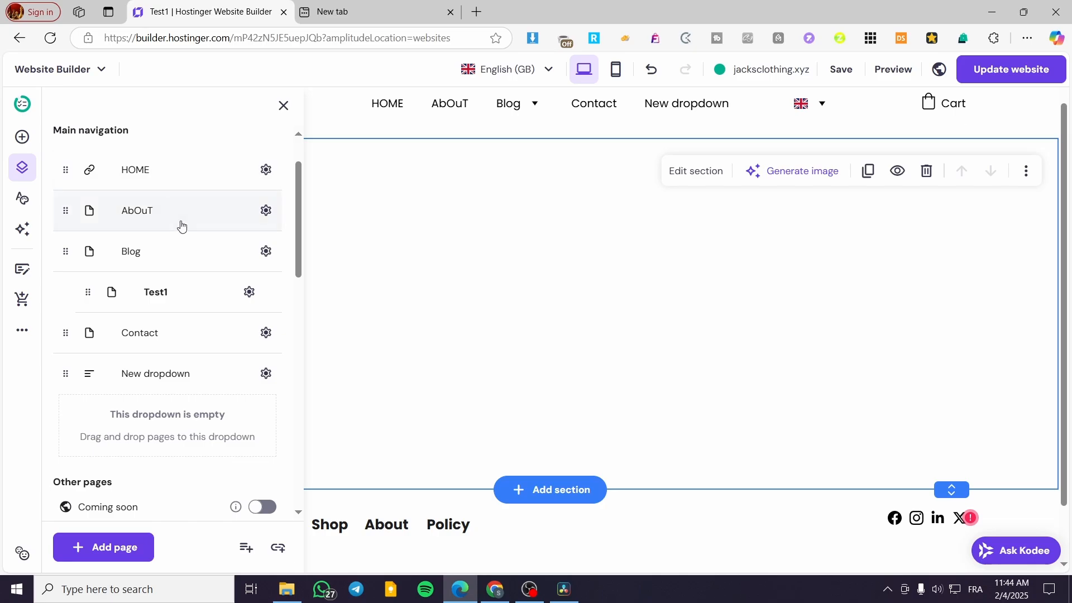
pyautogui.scroll(-8, 182, 223)
pyautogui.scroll(3, 204, 252)
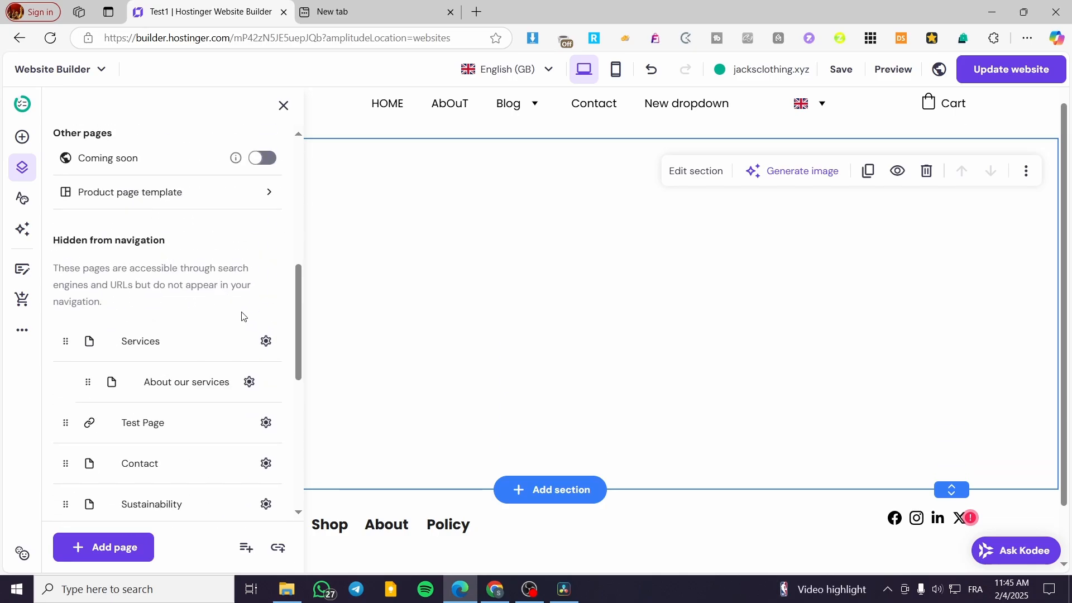
pyautogui.scroll(-4, 254, 313)
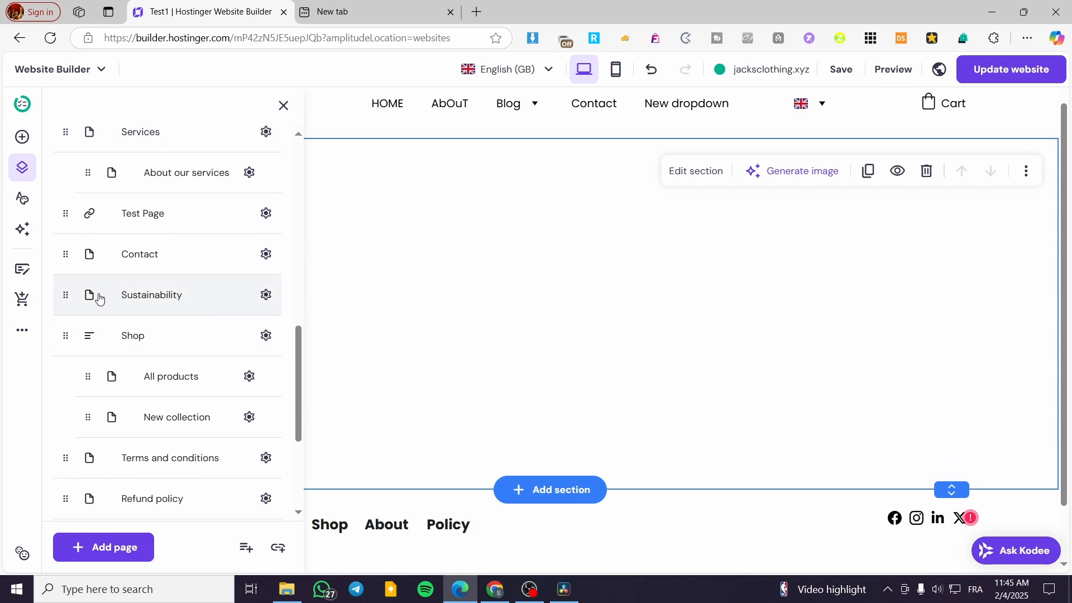
pyautogui.scroll(3, 168, 333)
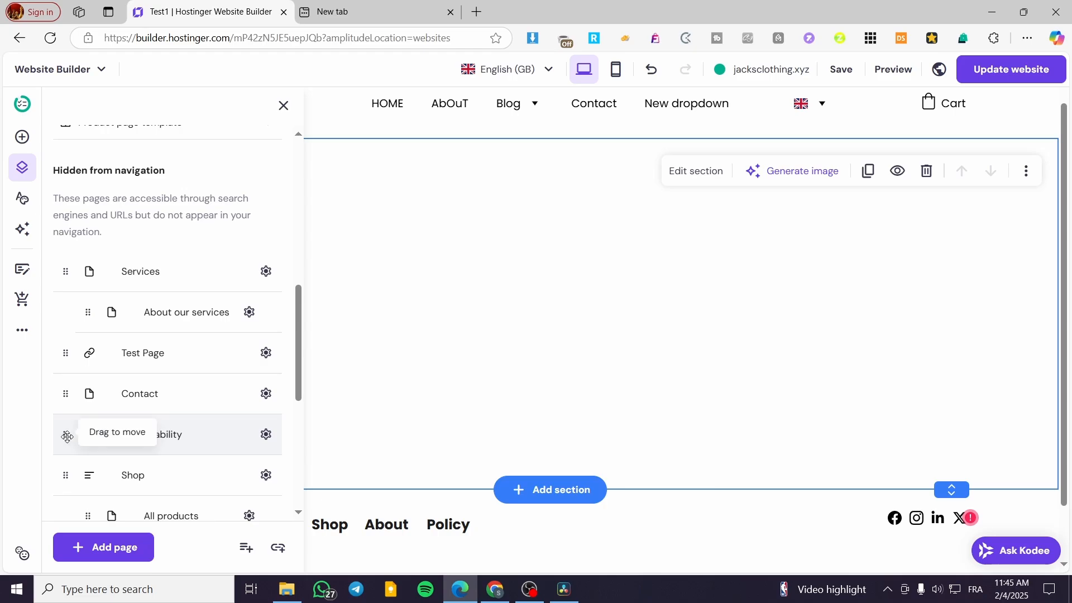
pyautogui.moveTo(65, 435); pyautogui.dragTo(109, 269)
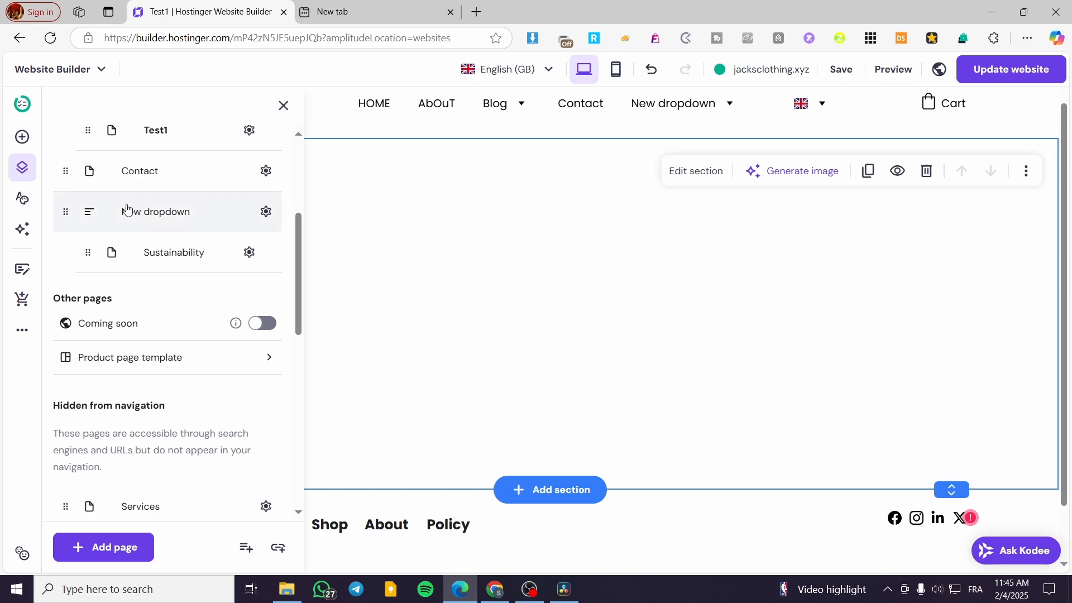
# Move the hidden Test Page link into the main navigation and nest it under New dropdown.
pyautogui.scroll(-8, 201, 285)
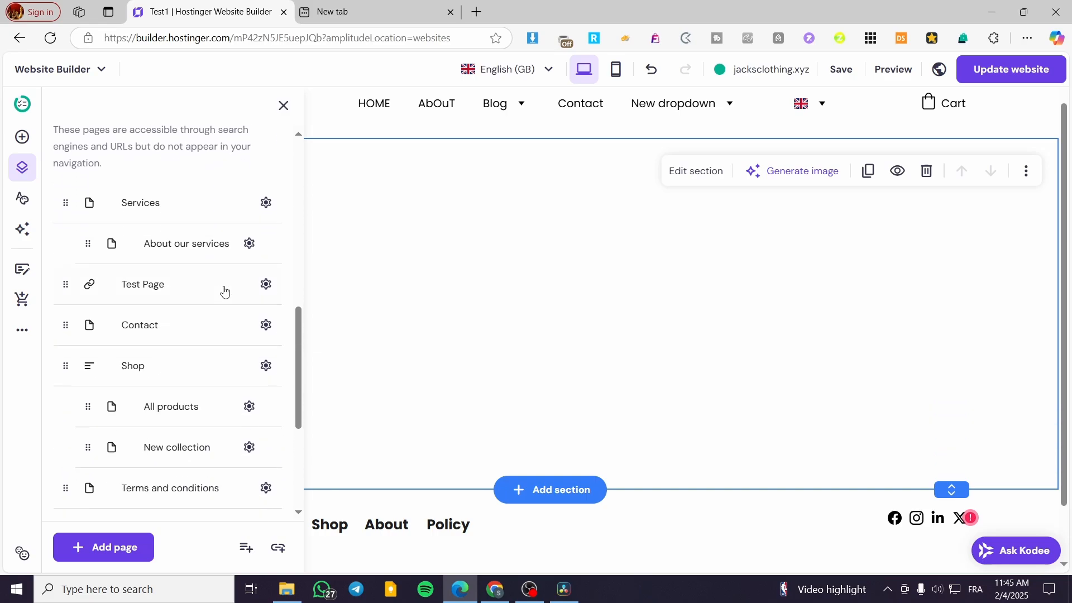
pyautogui.scroll(3, 67, 251)
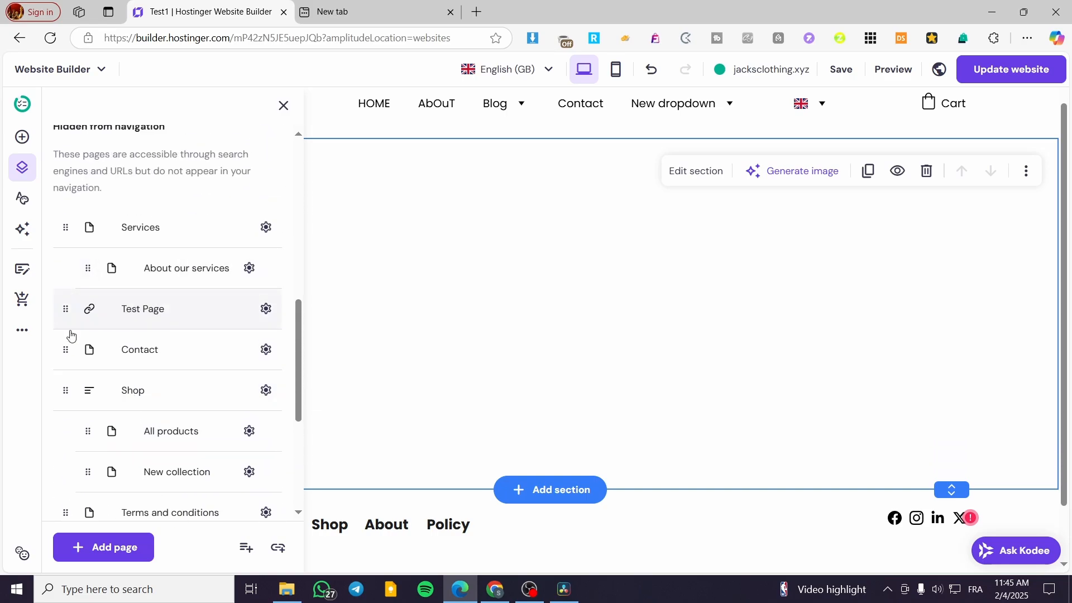
pyautogui.moveTo(63, 311); pyautogui.dragTo(112, 467)
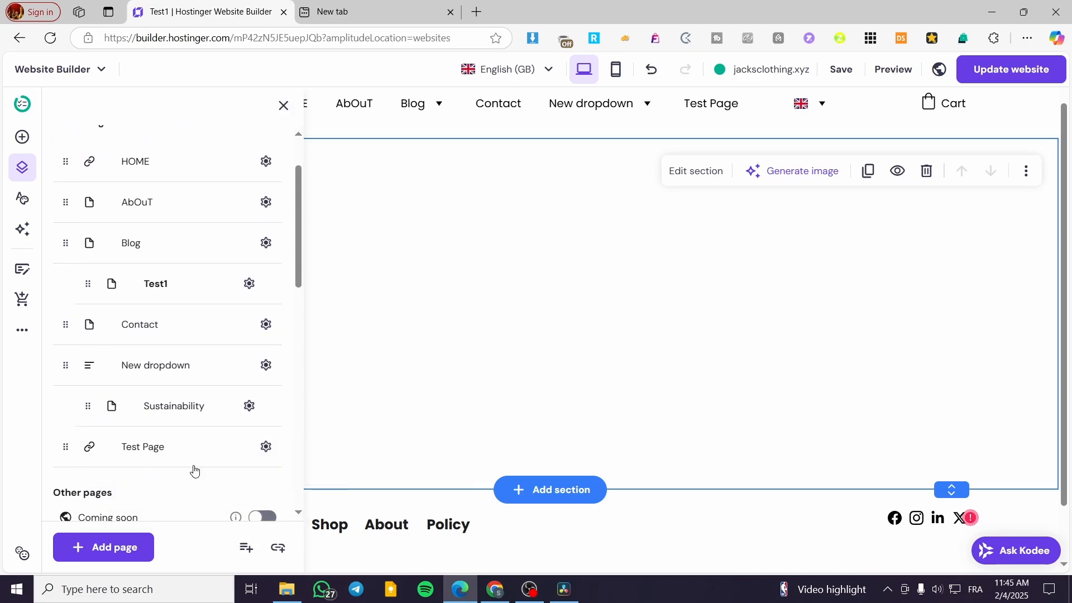
pyautogui.scroll(-3, 167, 391)
pyautogui.moveTo(90, 298); pyautogui.dragTo(111, 282)
# Nest the hidden Terms and conditions and Refund policy pages under New dropdown.
pyautogui.scroll(-8, 128, 279)
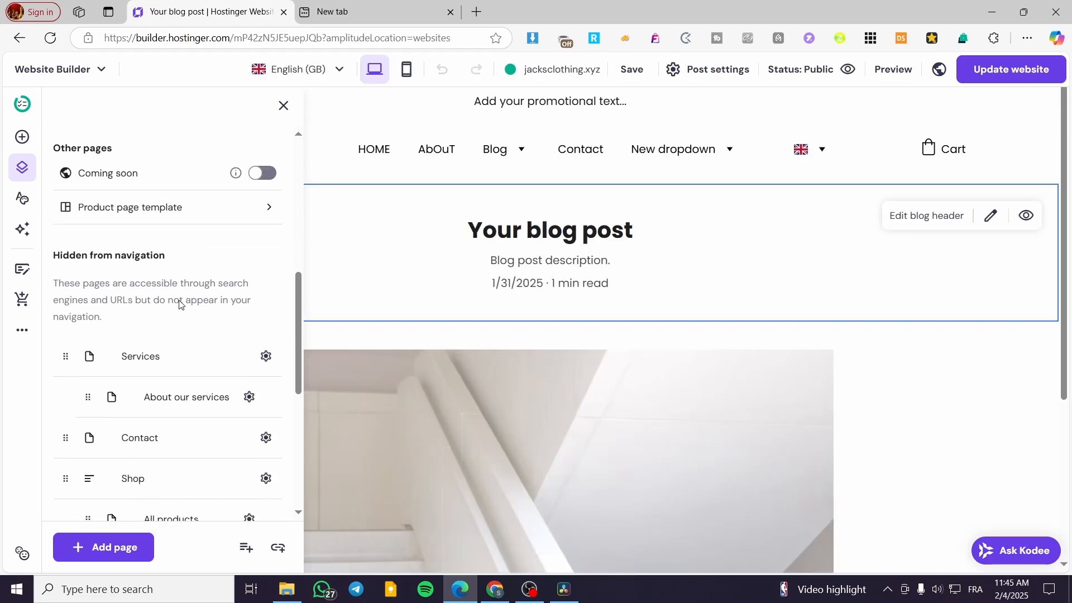
pyautogui.moveTo(65, 317); pyautogui.dragTo(119, 287)
pyautogui.scroll(-9, 84, 363)
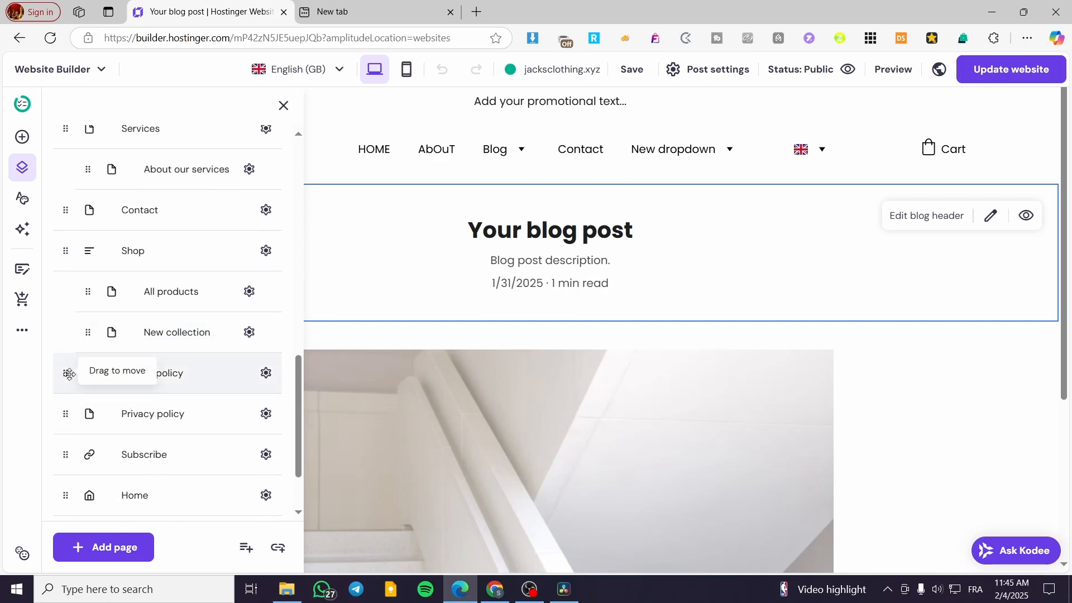
pyautogui.moveTo(69, 373); pyautogui.dragTo(139, 284)
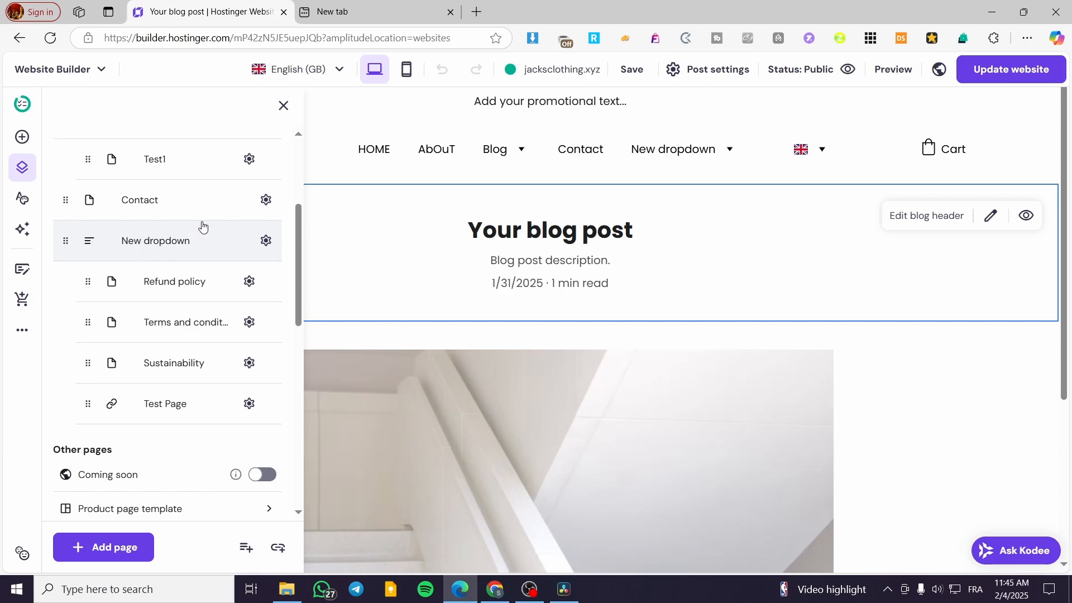
# Move the Privacy policy page from the hidden pages to the first place inside New dropdown.
pyautogui.scroll(-10, 203, 254)
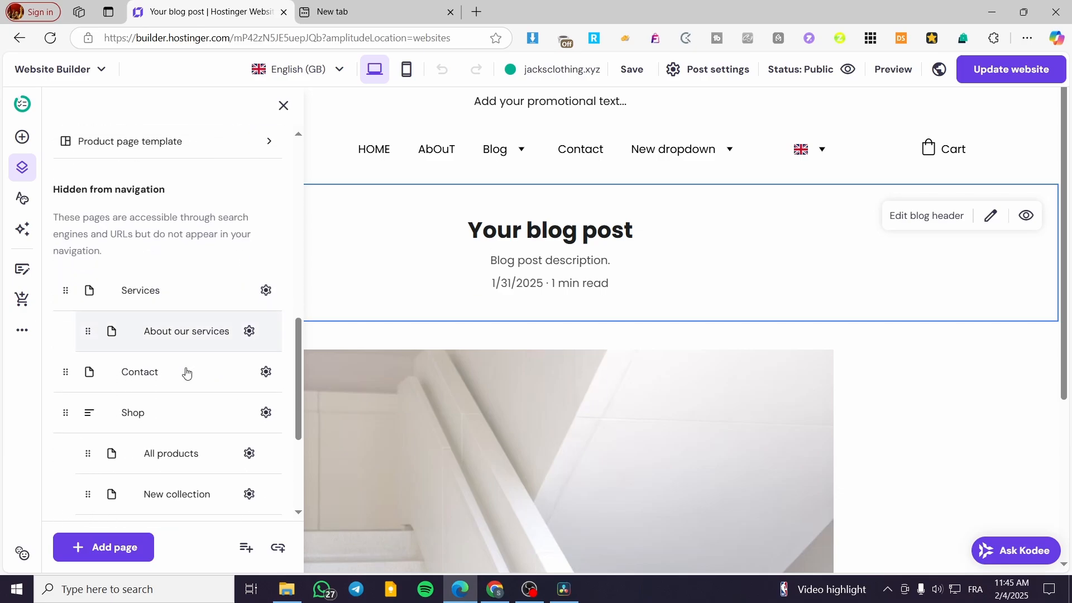
pyautogui.moveTo(70, 351); pyautogui.dragTo(98, 352)
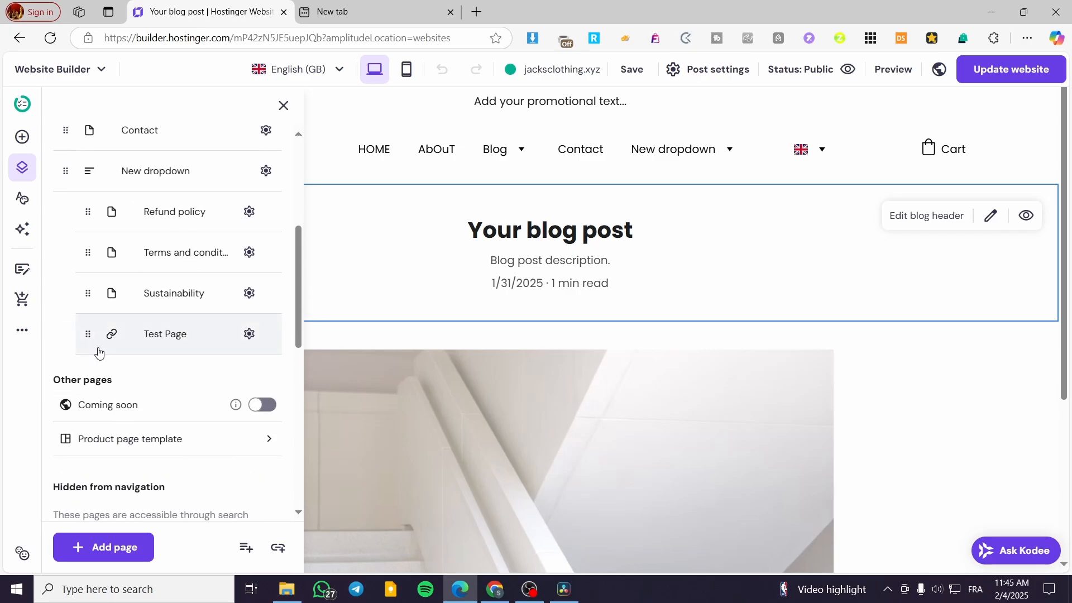
pyautogui.scroll(-7, 191, 222)
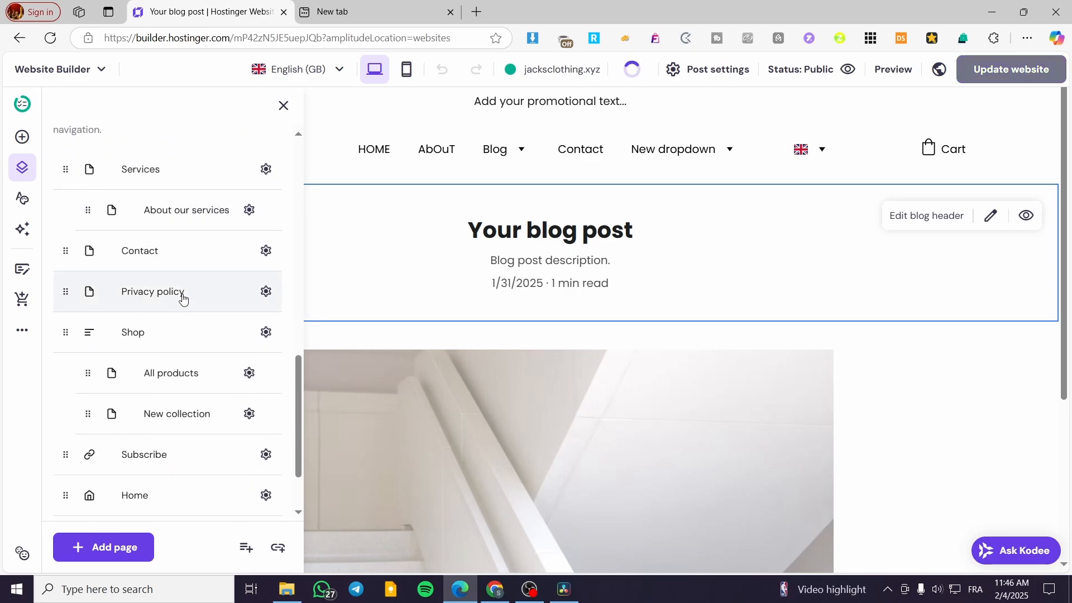
pyautogui.moveTo(65, 291); pyautogui.dragTo(111, 299)
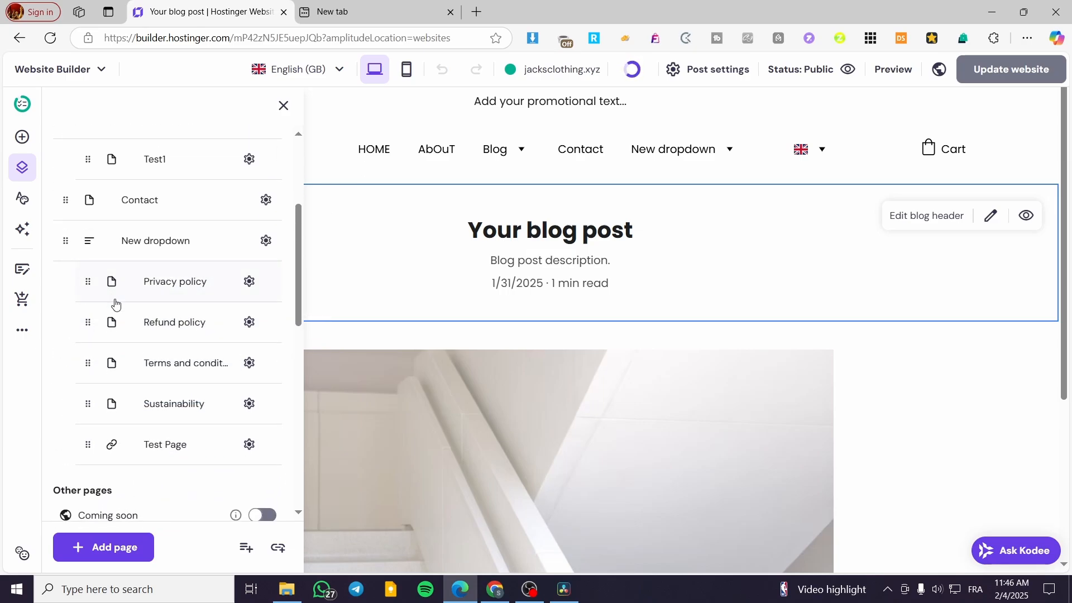
# Rename the New dropdown item as Utility Links.
pyautogui.click(265, 240)
pyautogui.click(330, 252)
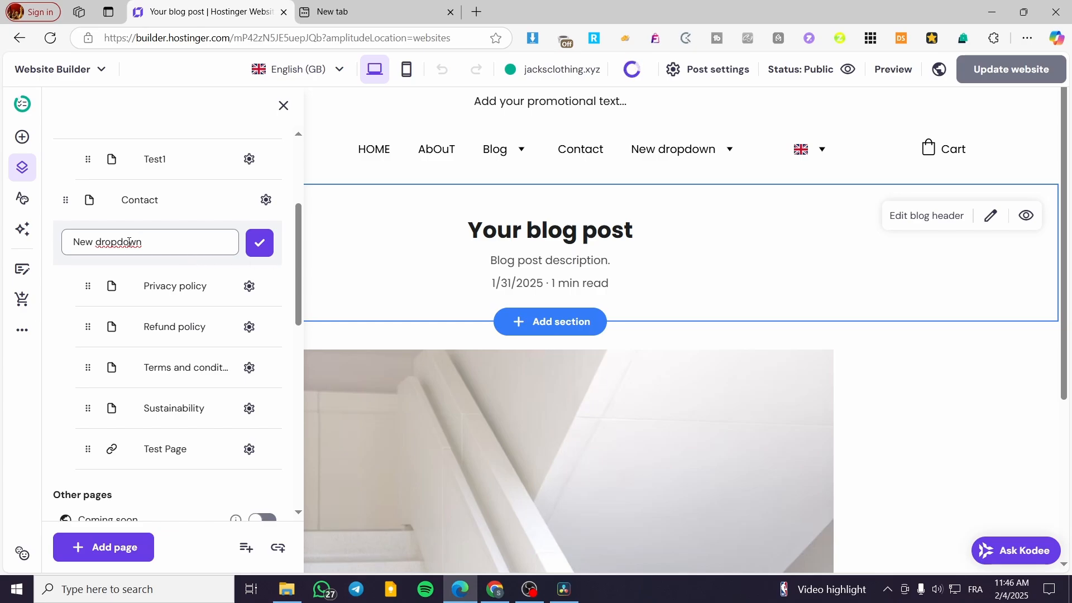
pyautogui.moveTo(143, 242); pyautogui.dragTo(53, 248)
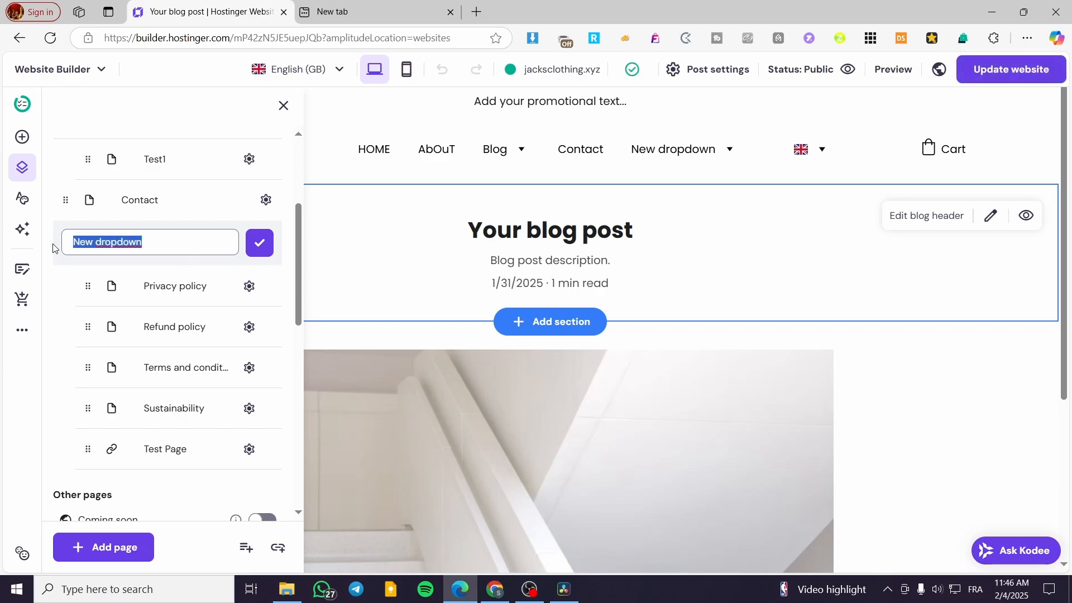
pyautogui.write('Utility Links')
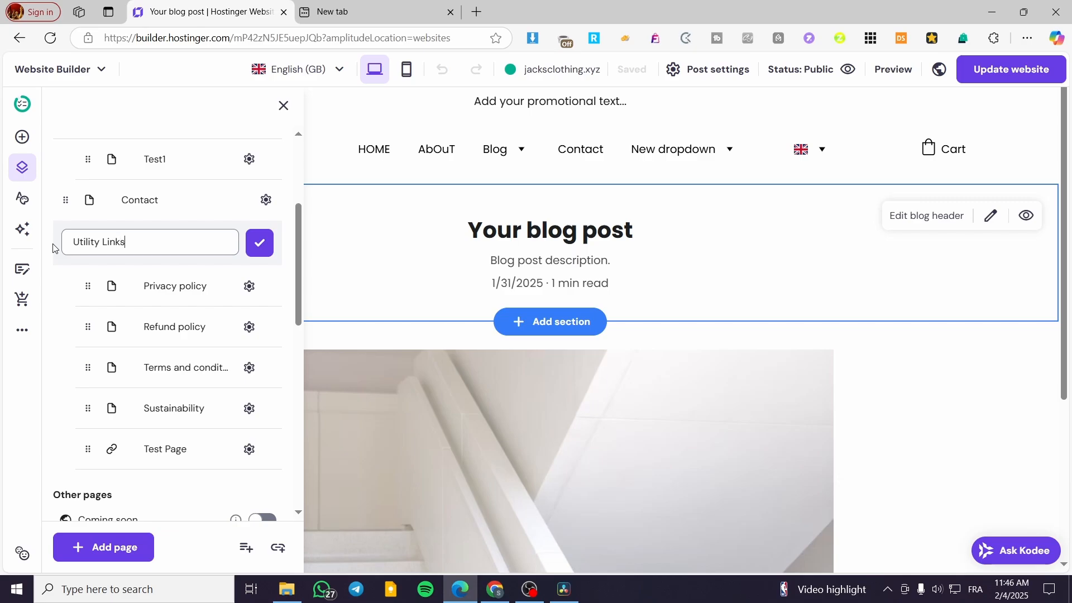
pyautogui.click(259, 243)
pyautogui.moveTo(721, 148)
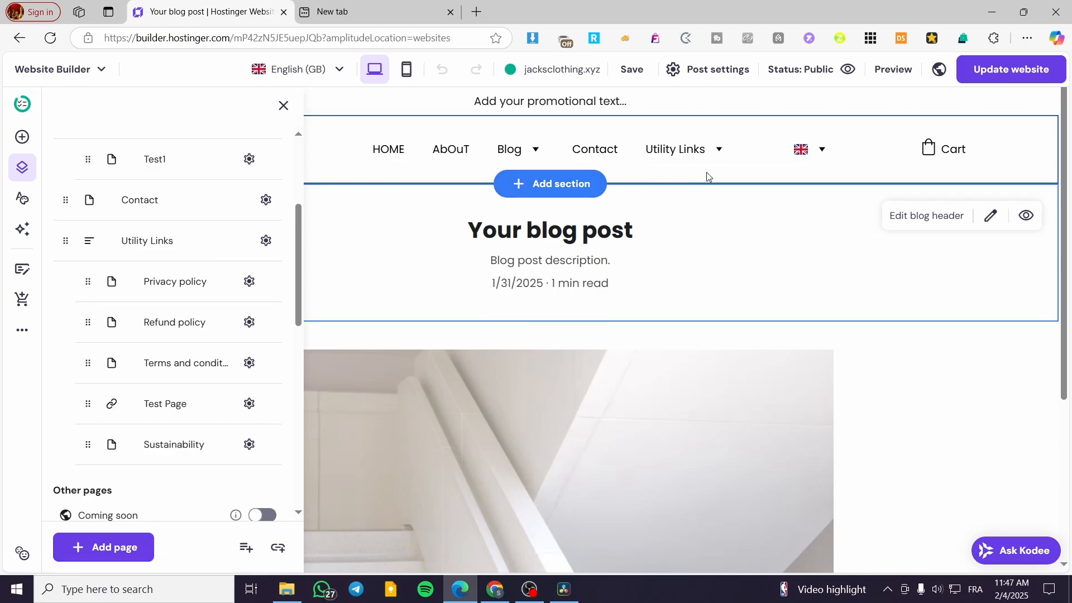
pyautogui.moveTo(724, 153)
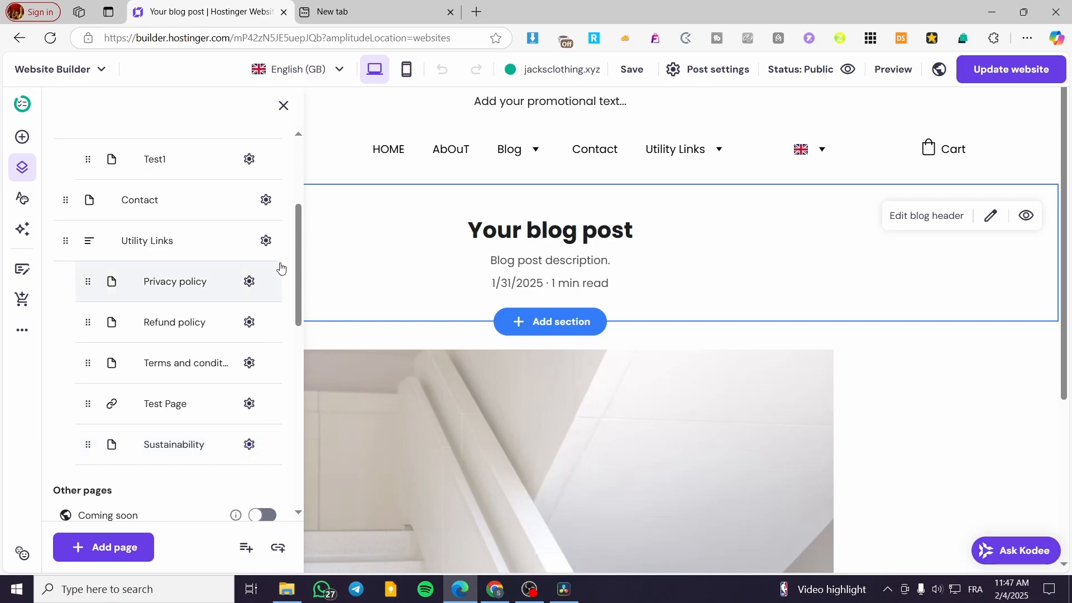
# Move the Sustainability page out of the Utility Links dropdown and place it between Contact and Utility Links.
pyautogui.click(250, 445)
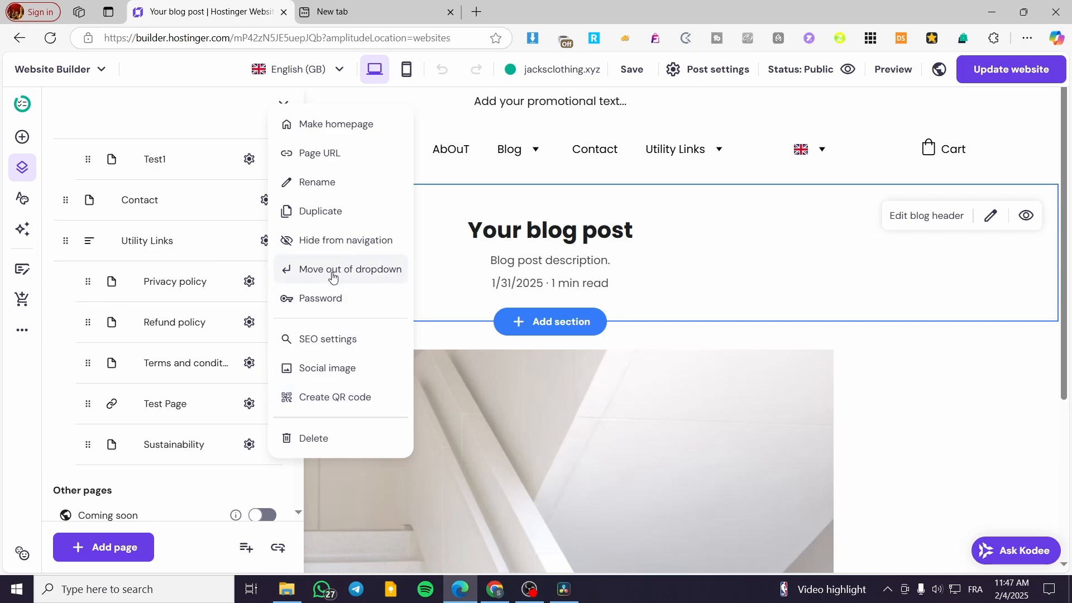
pyautogui.click(369, 271)
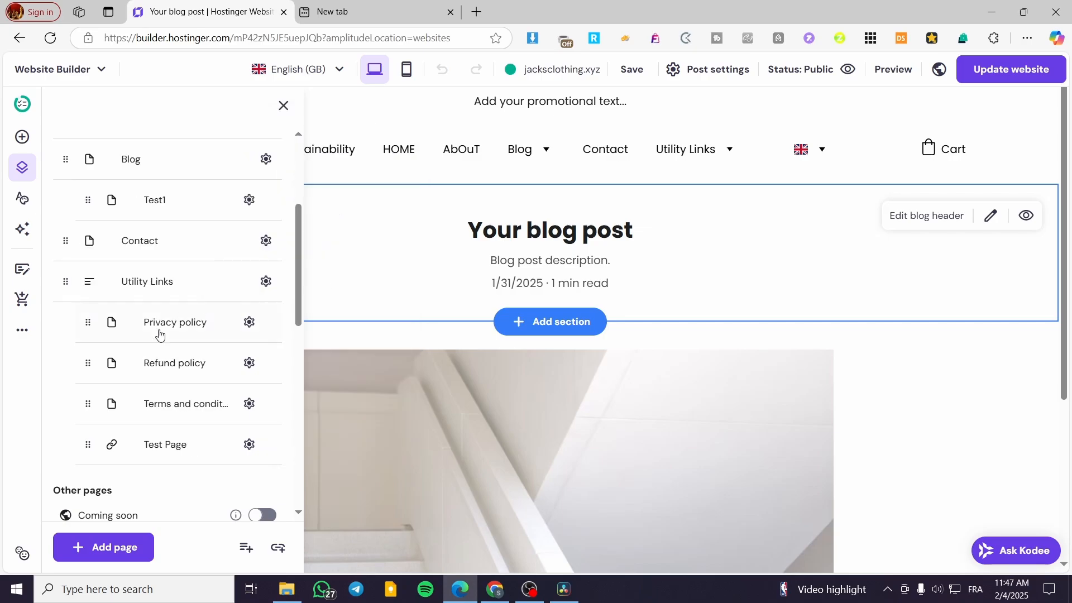
pyautogui.scroll(2, 187, 445)
pyautogui.scroll(3, 134, 341)
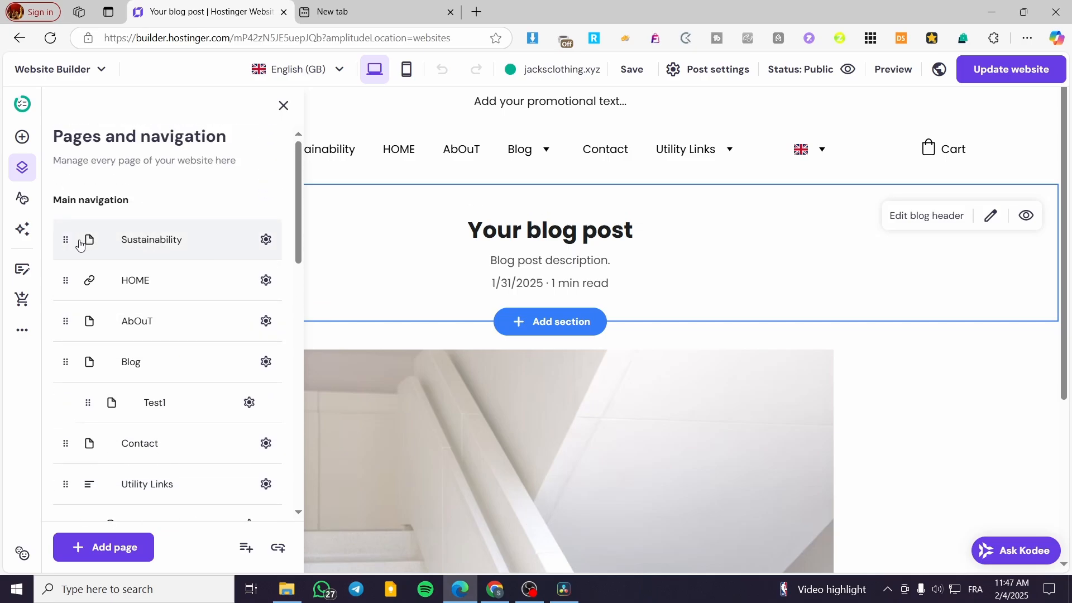
pyautogui.moveTo(71, 239); pyautogui.dragTo(89, 447)
pyautogui.scroll(-4, 178, 302)
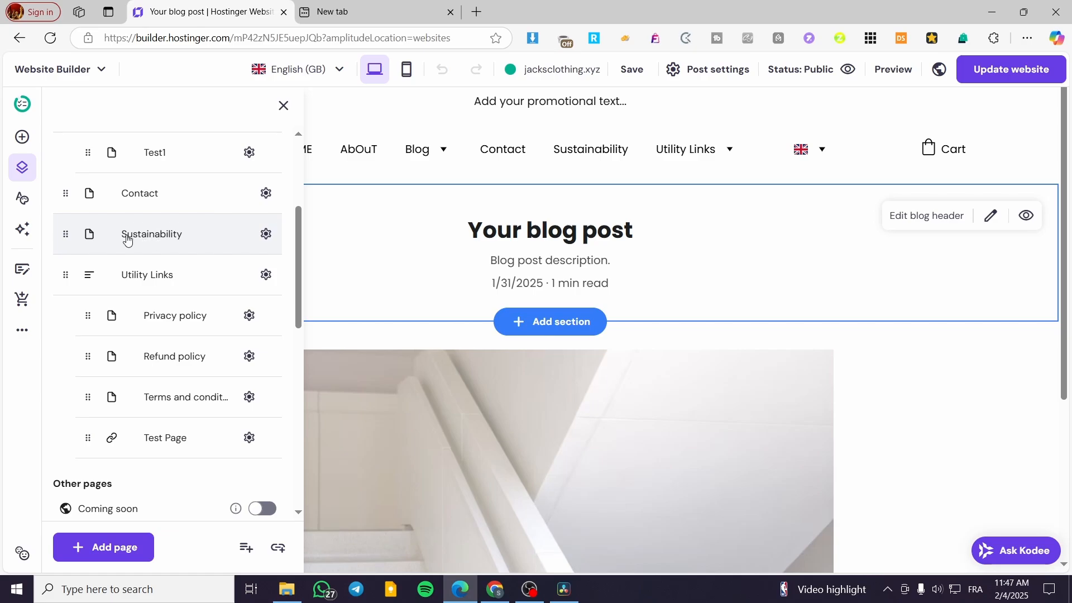
# Try nesting the Sustainability page under Contact with Move to dropdown, and move it back out of that dropdown.
pyautogui.click(267, 234)
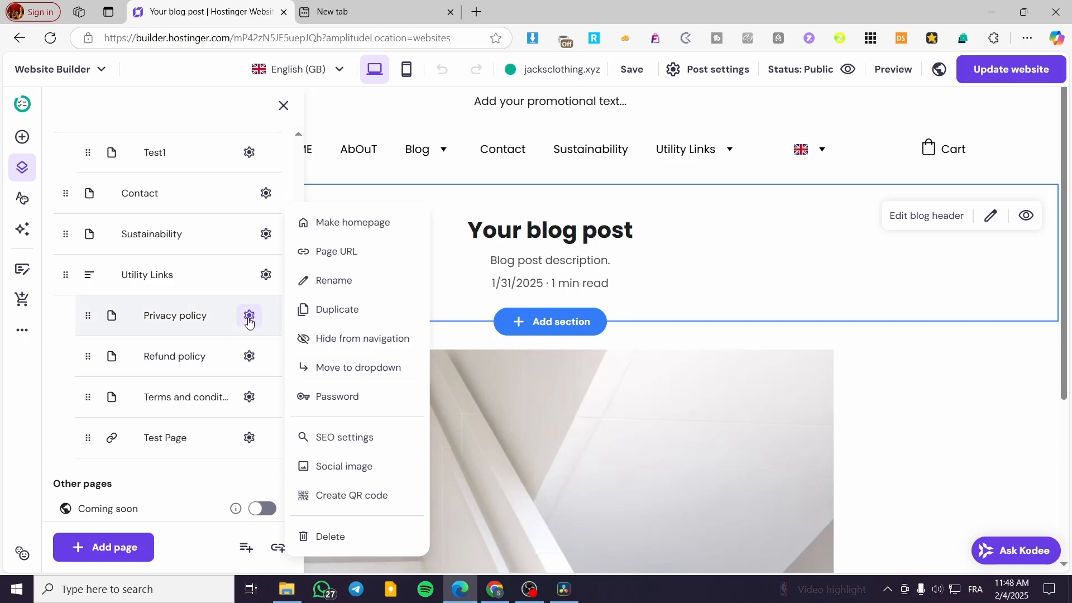
pyautogui.click(364, 369)
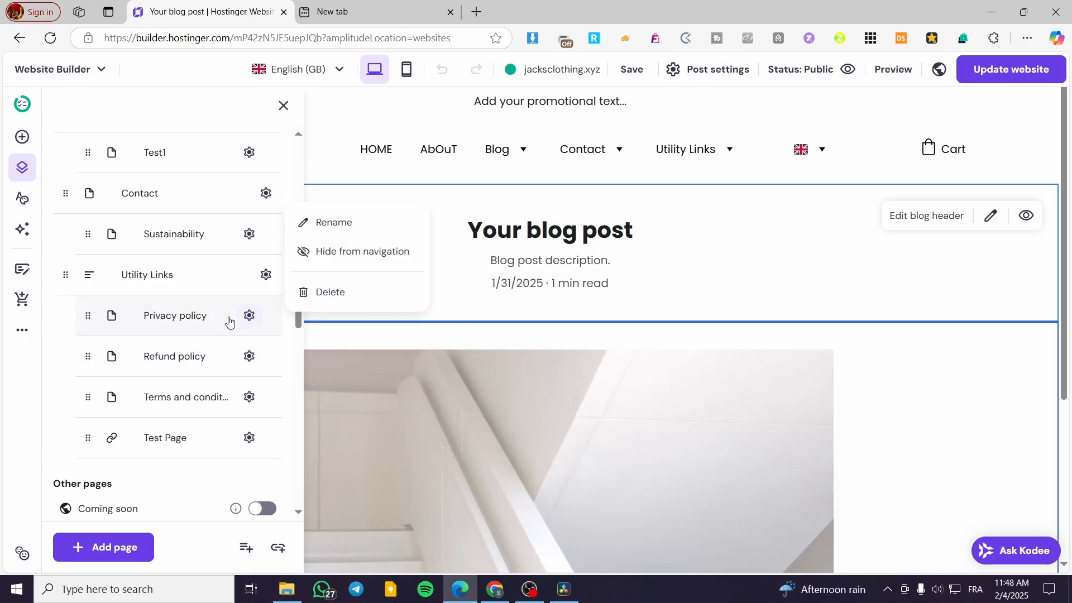
pyautogui.click(249, 233)
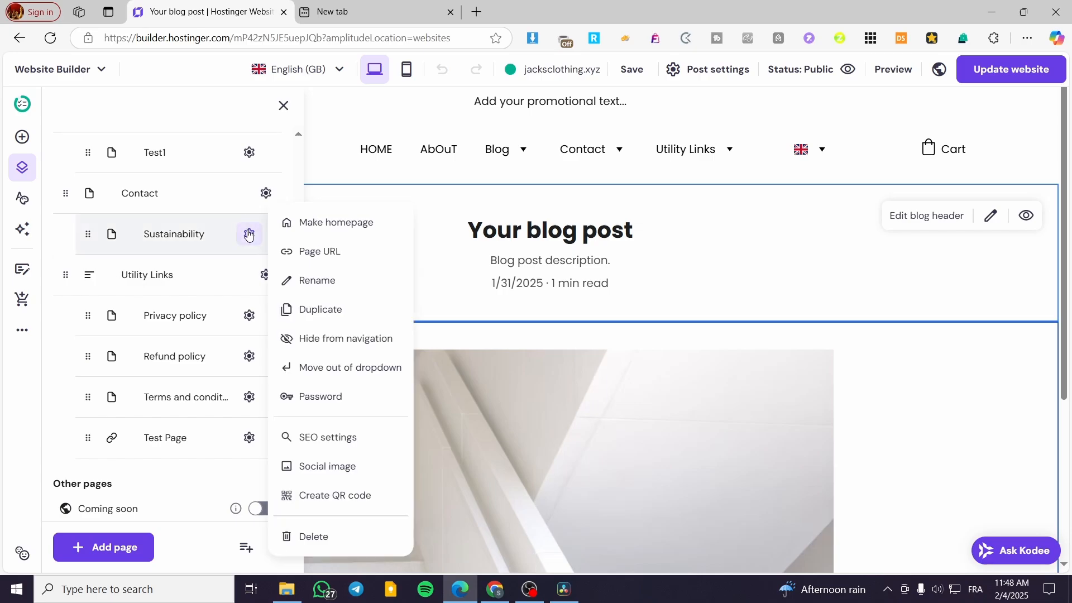
pyautogui.click(320, 377)
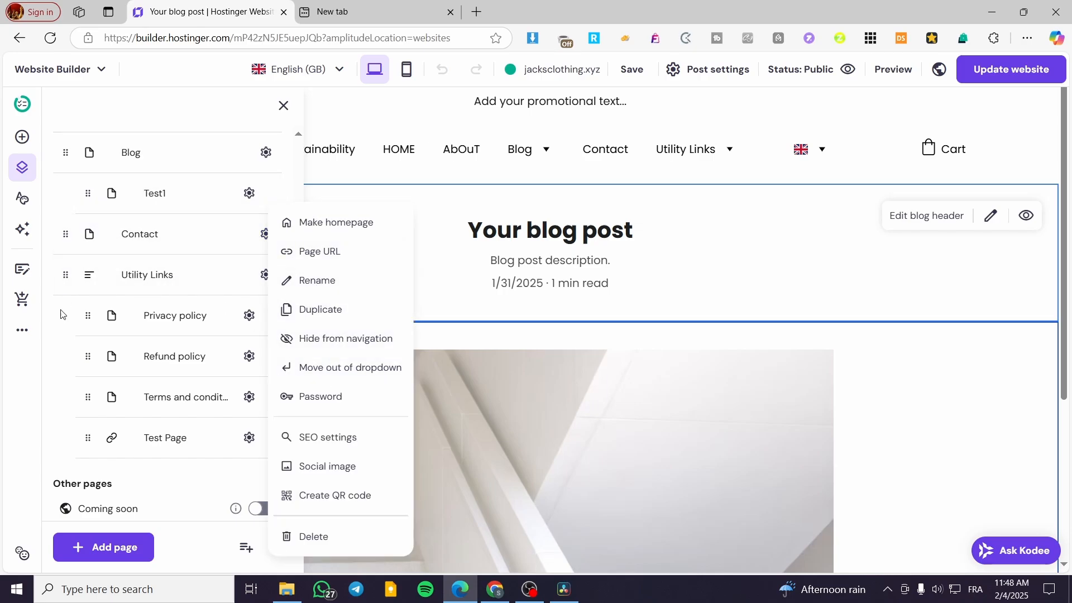
pyautogui.click(51, 332)
# Reposition the Sustainability page directly after the Utility Links dropdown in the main navigation.
pyautogui.scroll(4, 139, 338)
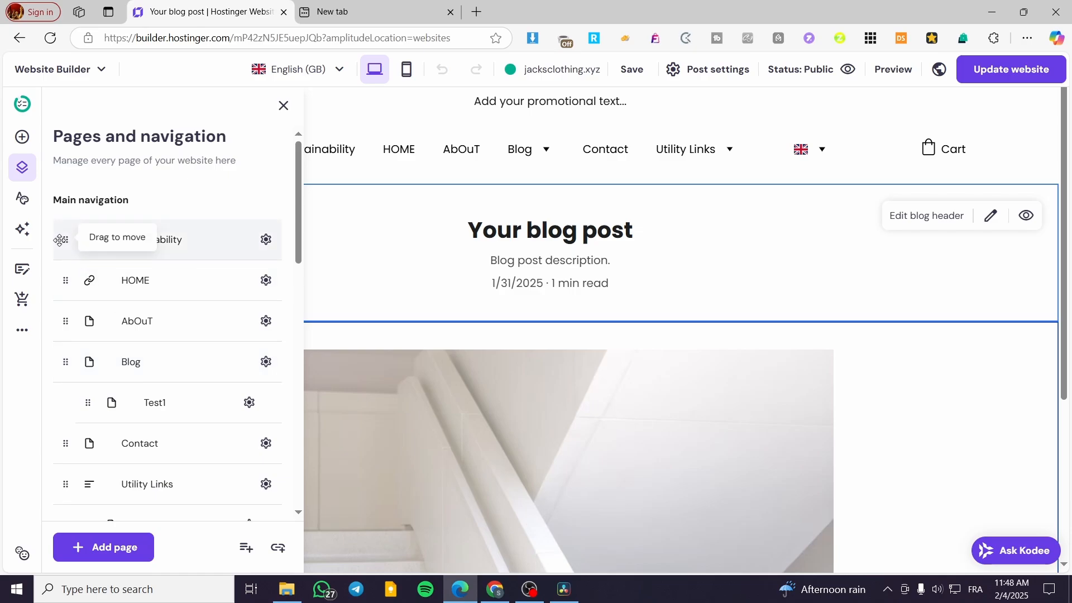
pyautogui.moveTo(60, 240); pyautogui.dragTo(73, 313)
pyautogui.scroll(-4, 82, 314)
pyautogui.scroll(-4, 233, 385)
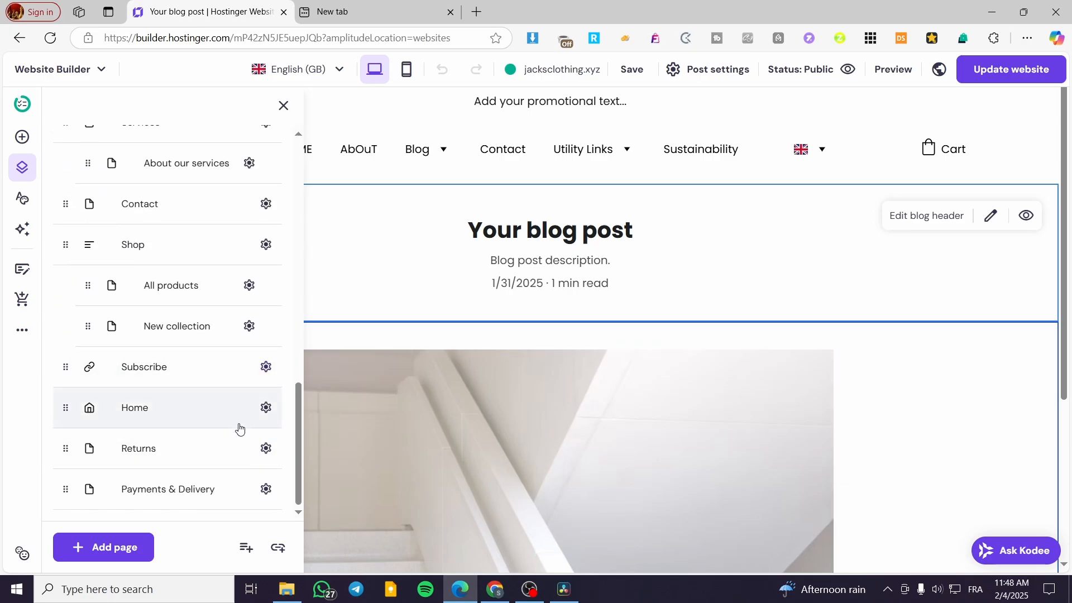
# Nest the Sustainability page under Utility Links with the Move to dropdown option.
pyautogui.scroll(-8, 241, 433)
pyautogui.scroll(3, 187, 402)
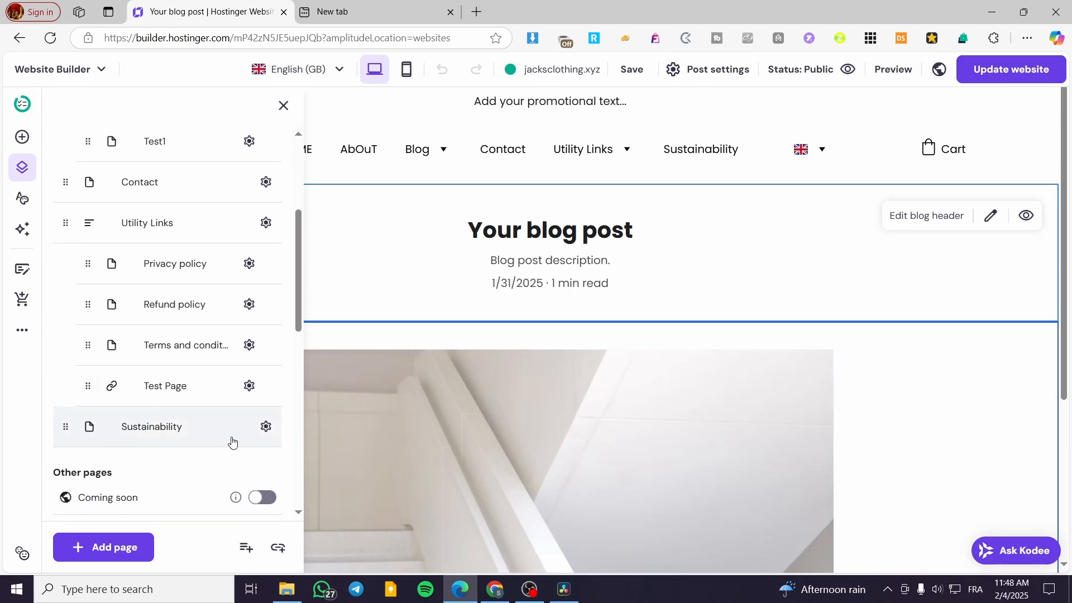
pyautogui.click(268, 433)
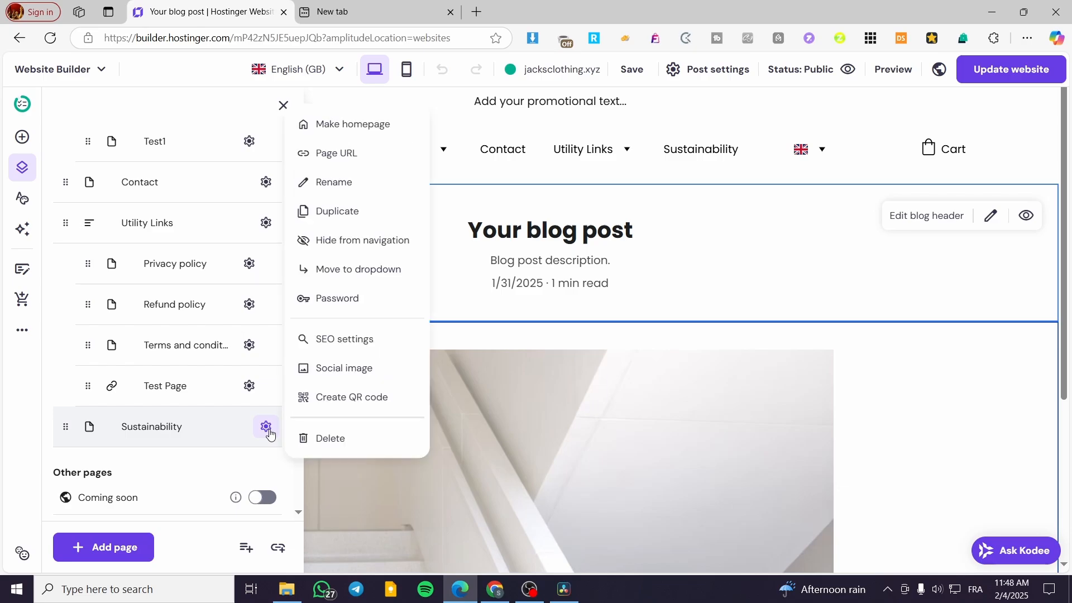
pyautogui.click(390, 268)
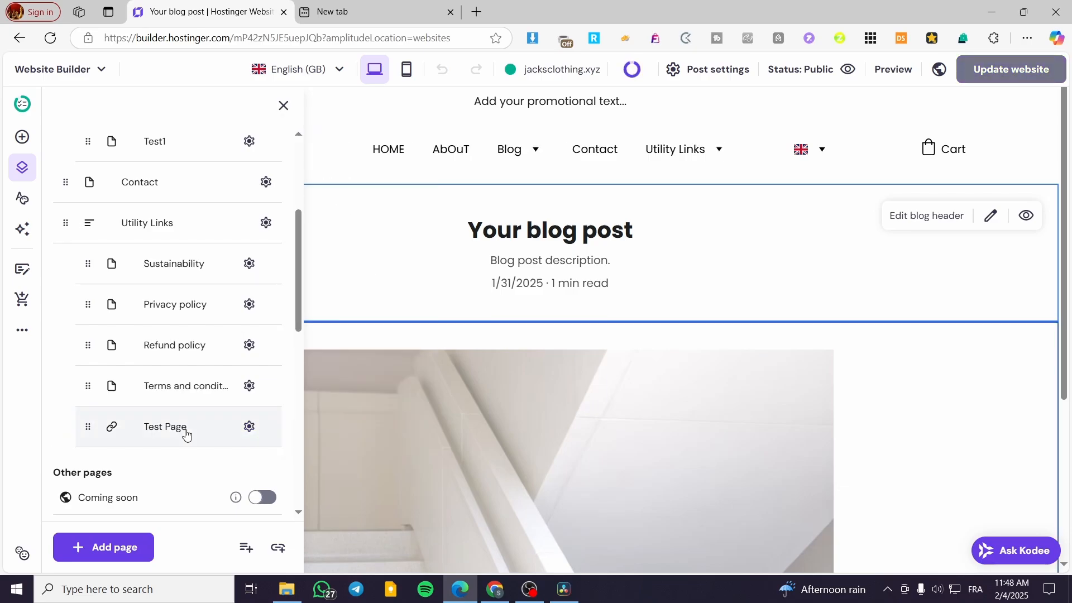
# Check the items in the header's Utility Links dropdown and review the main navigation list.
pyautogui.moveTo(723, 149)
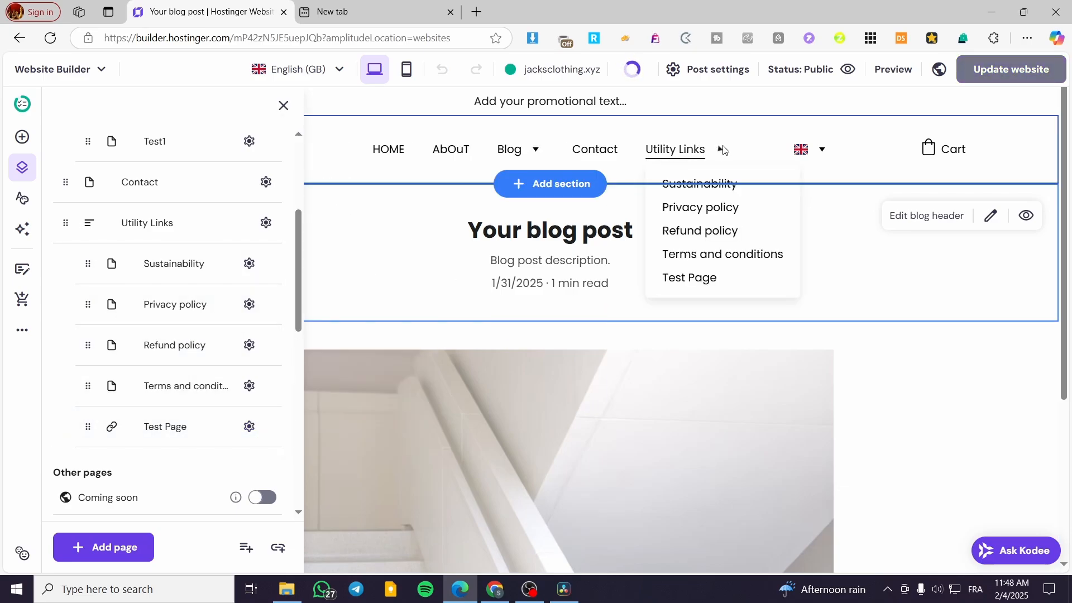
pyautogui.scroll(4, 179, 223)
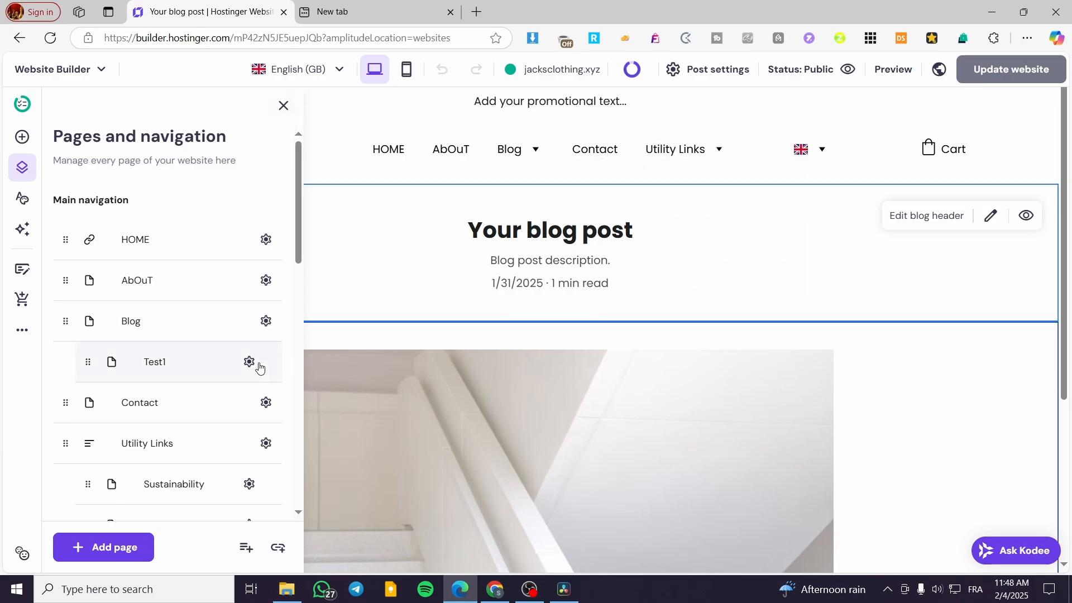
pyautogui.scroll(-5, 280, 371)
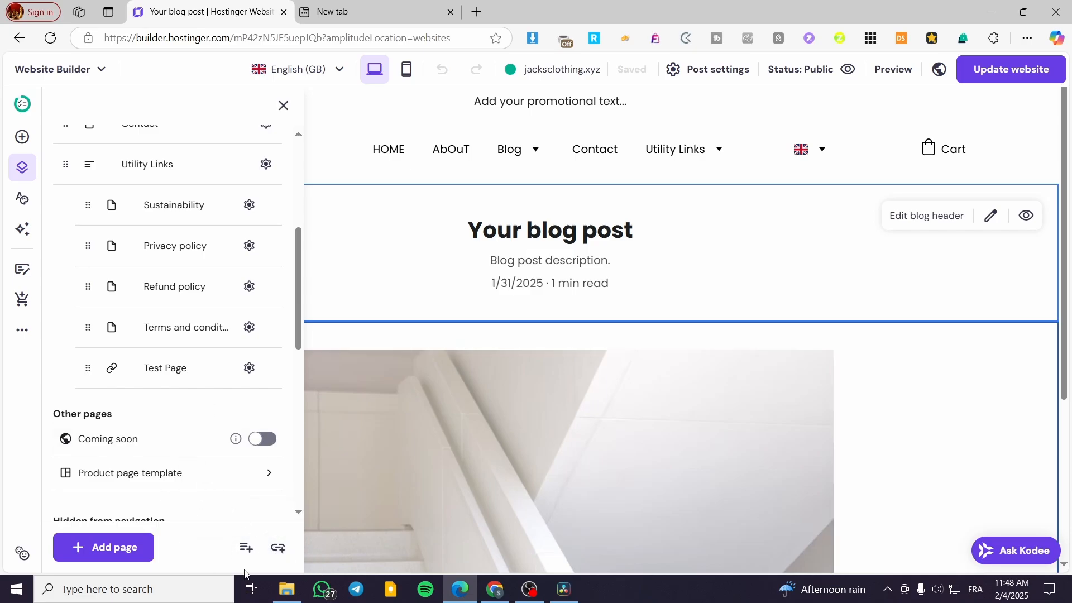
# Add a navigation link with the name New link that points to the 'Wave' Vase page, and save it.
pyautogui.click(281, 550)
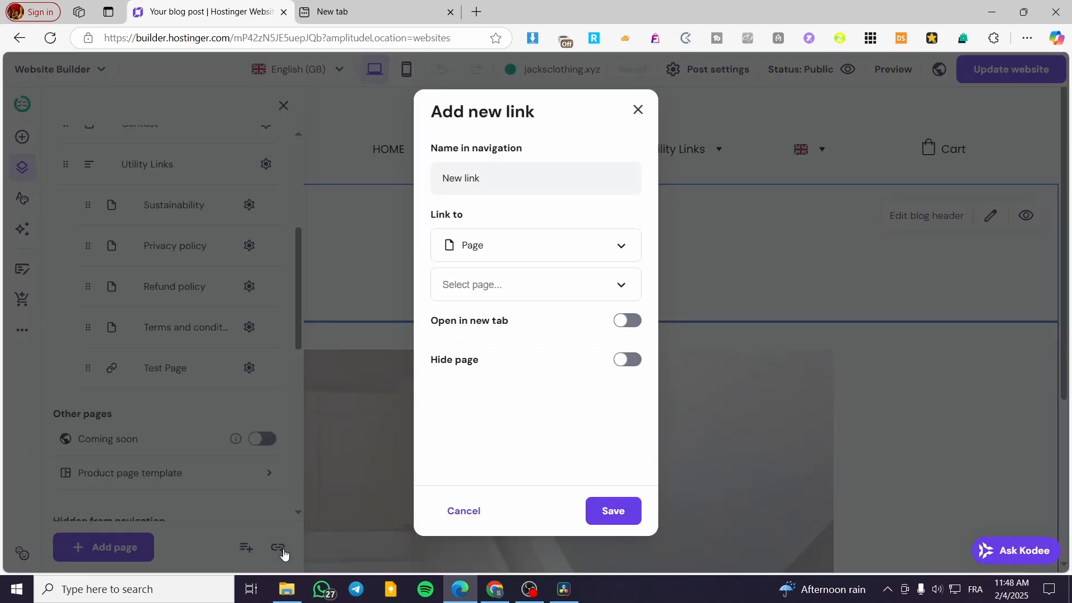
pyautogui.click(513, 251)
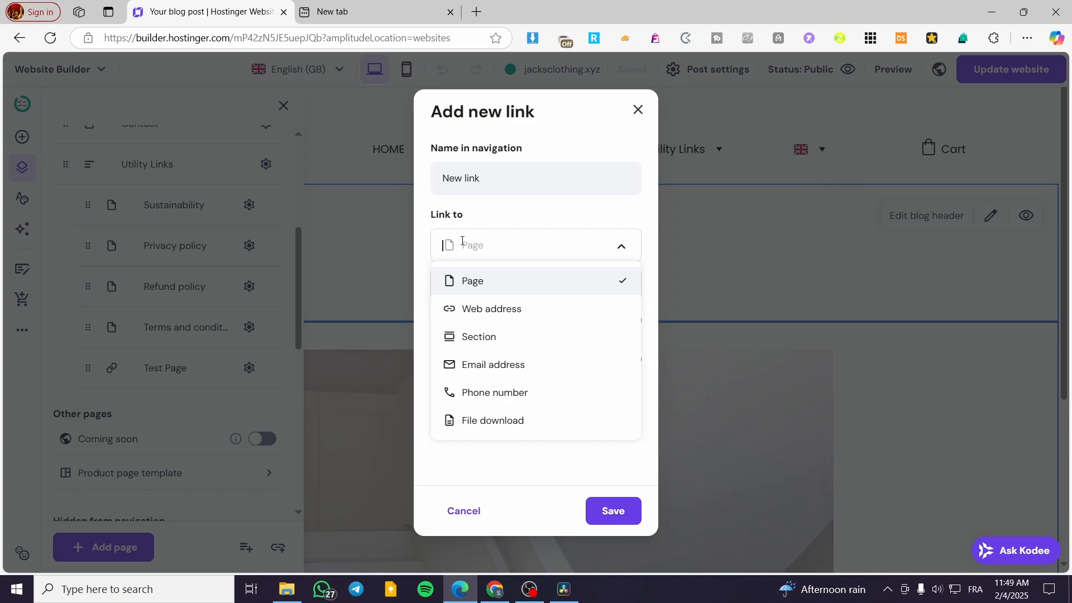
pyautogui.moveTo(514, 182); pyautogui.dragTo(409, 190)
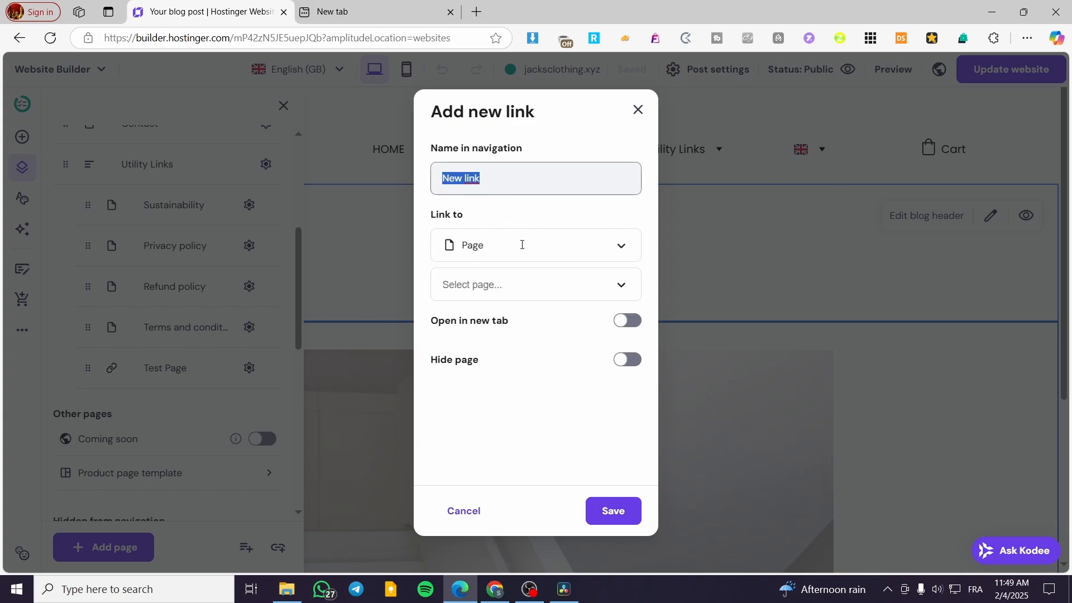
pyautogui.click(625, 244)
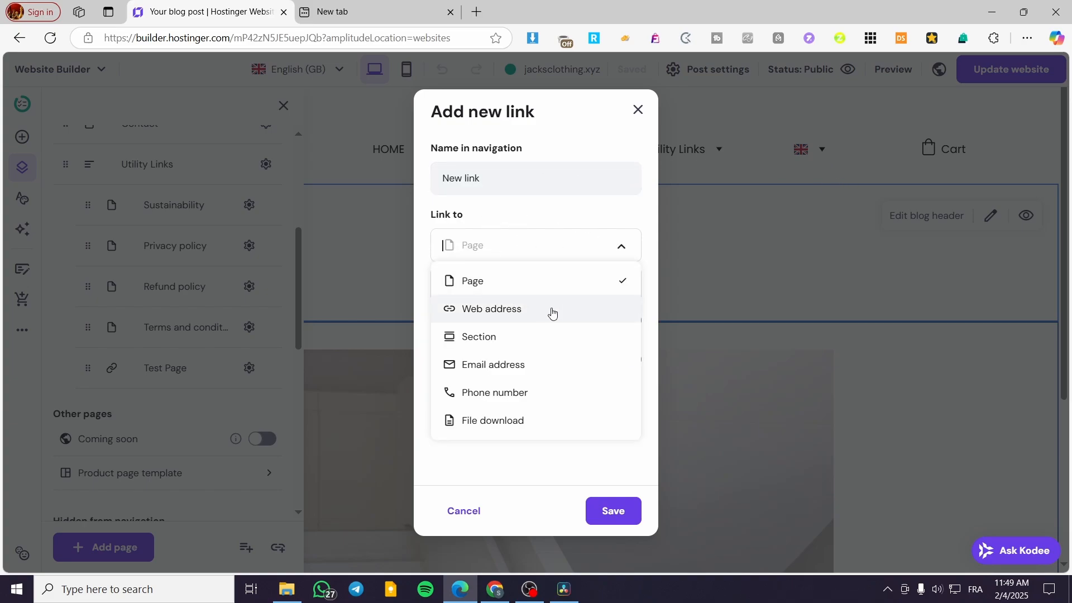
pyautogui.click(575, 281)
pyautogui.click(560, 286)
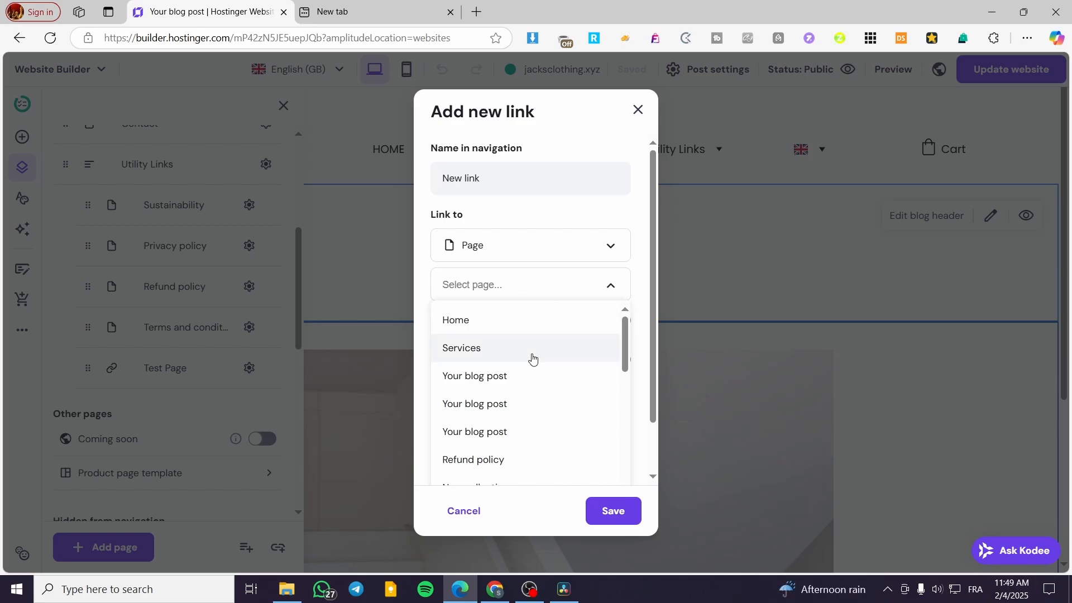
pyautogui.scroll(-3, 544, 369)
pyautogui.scroll(-8, 544, 435)
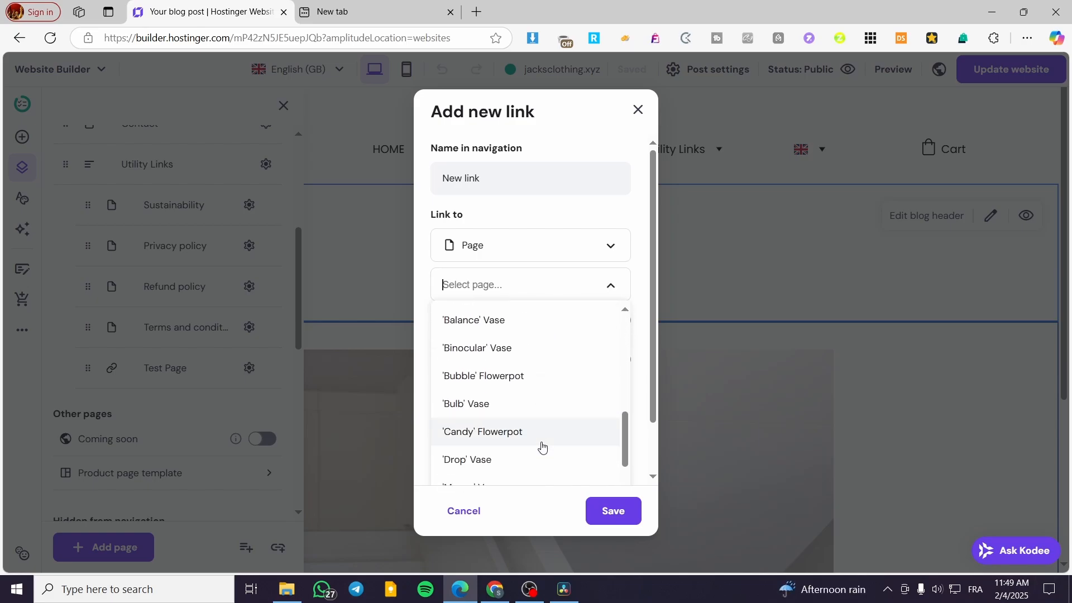
pyautogui.click(539, 402)
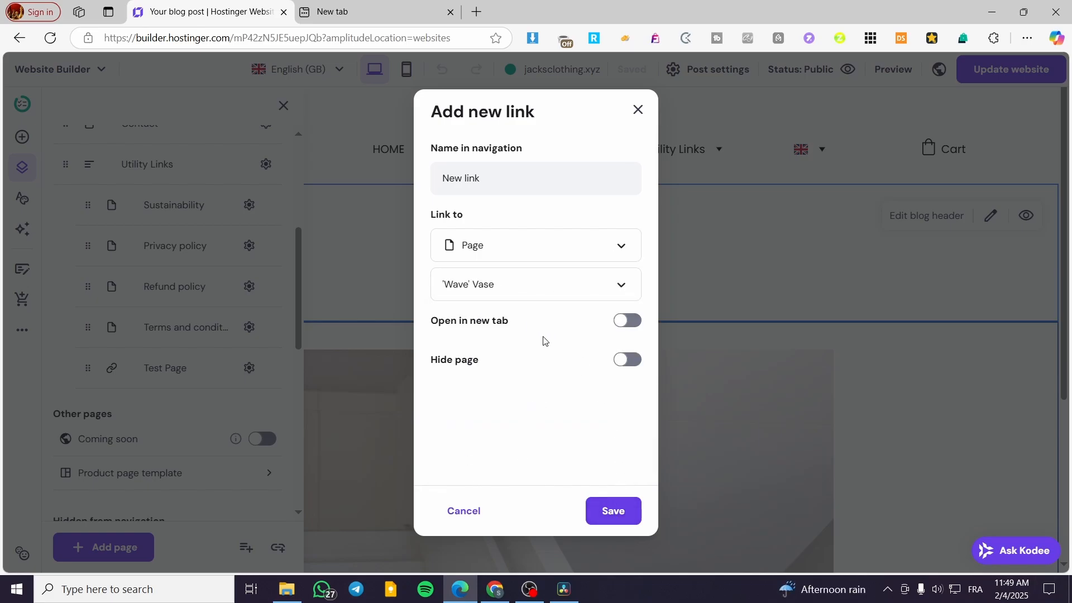
pyautogui.click(620, 521)
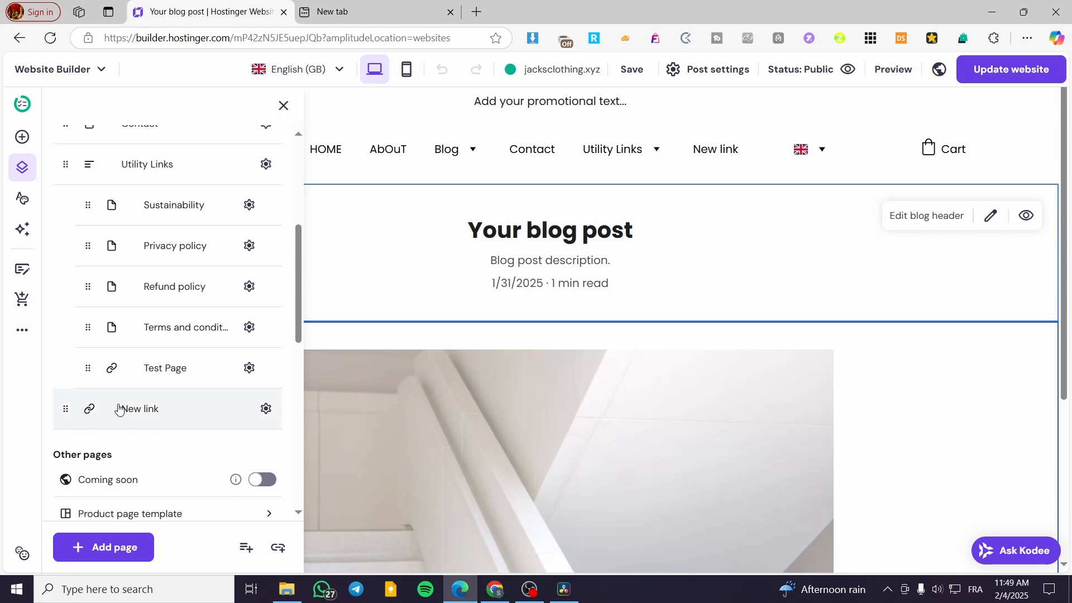
# Nest New link in the Utility Links dropdown below Test Page, and close the page navigation settings.
pyautogui.click(266, 408)
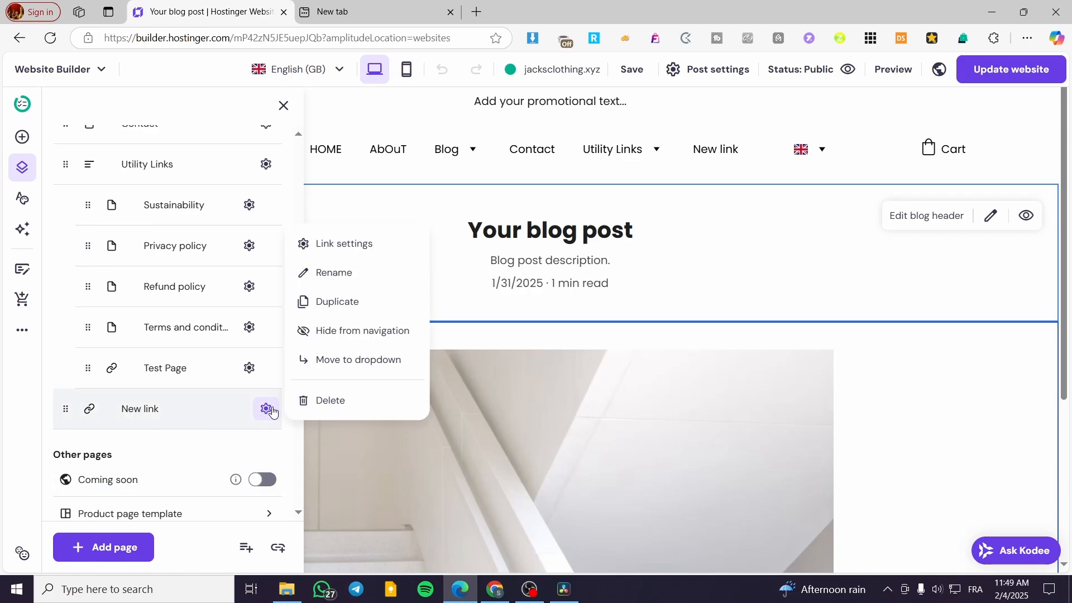
pyautogui.moveTo(66, 408); pyautogui.dragTo(142, 391)
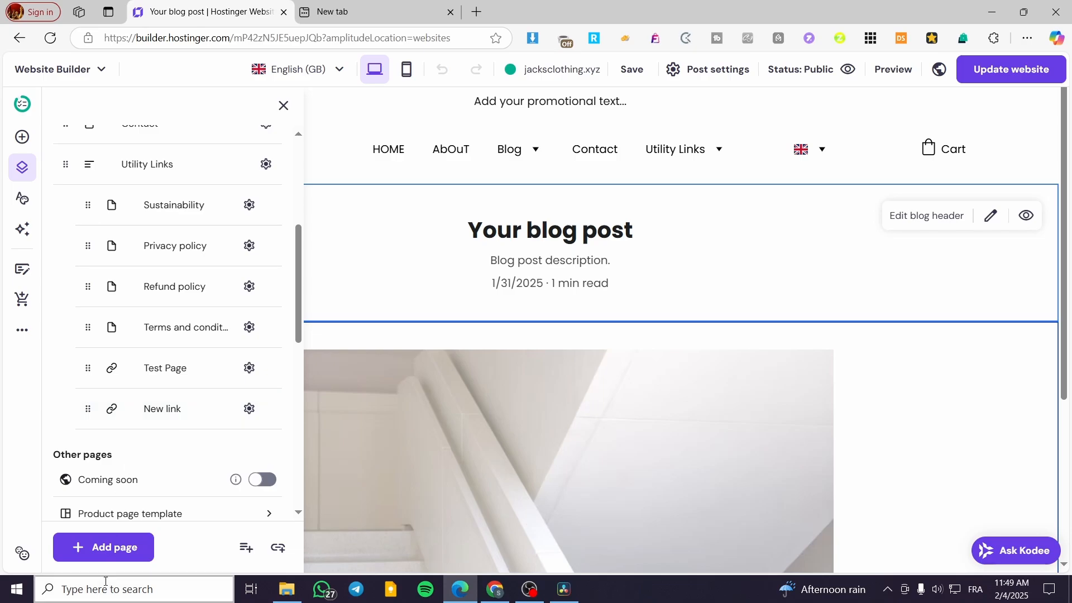
pyautogui.scroll(4, 173, 408)
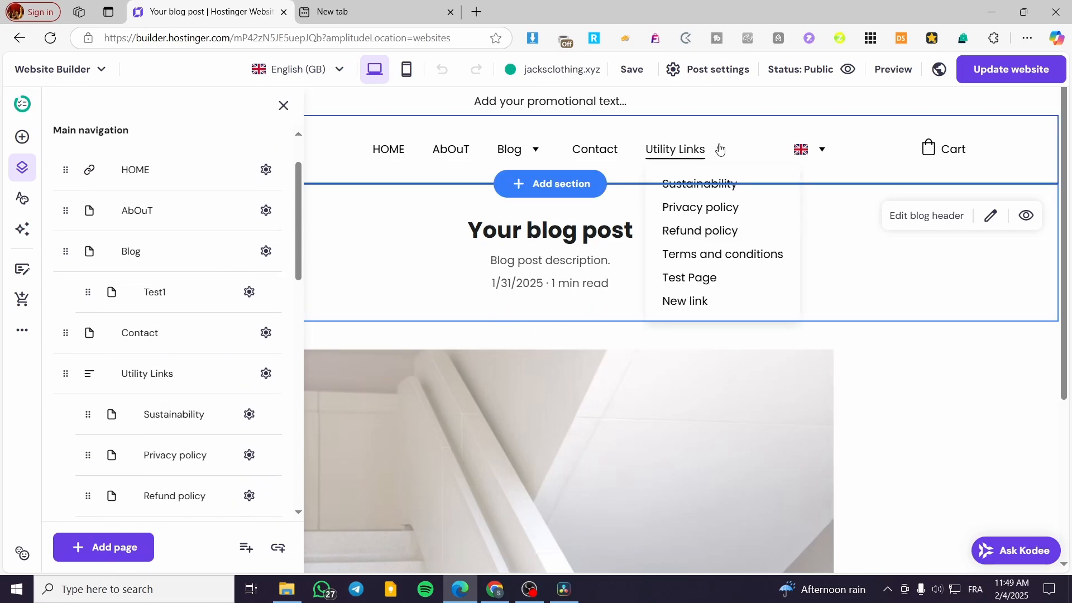
pyautogui.click(283, 105)
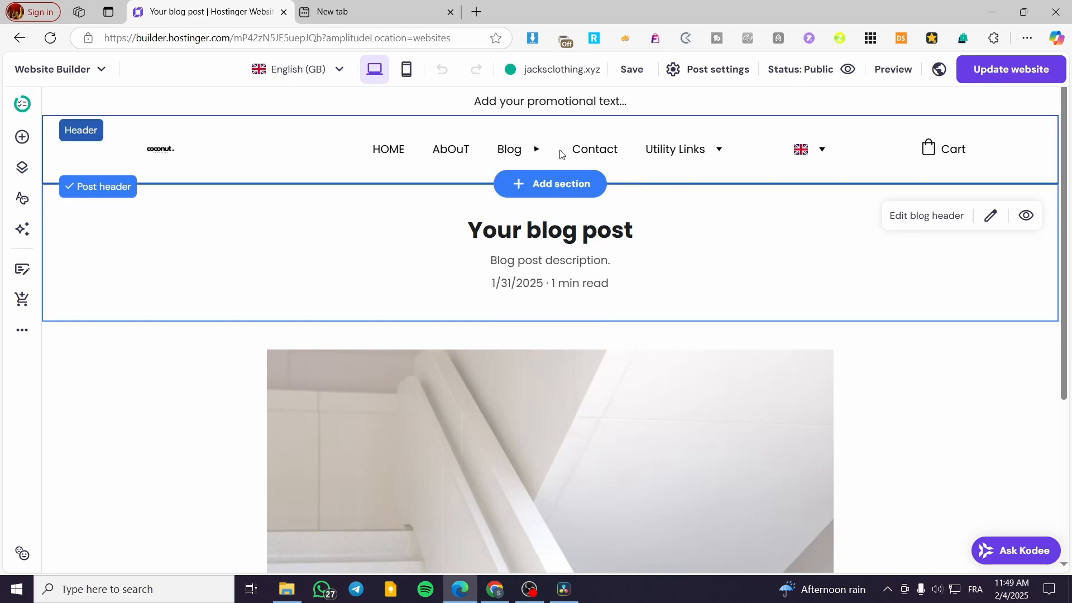